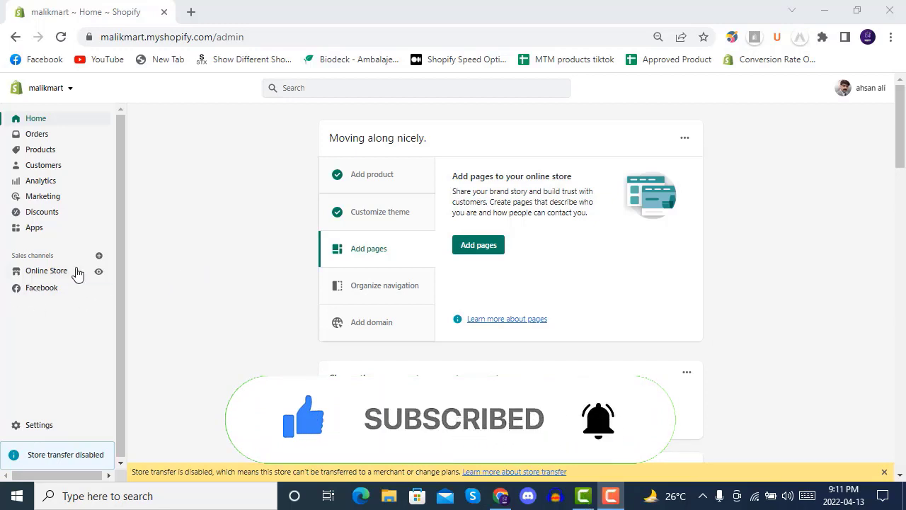
Step: Open the online store's themes, look through the theme library, and visit the Shopify Theme Store
{"action": "left_click", "coordinate": [46, 273]}
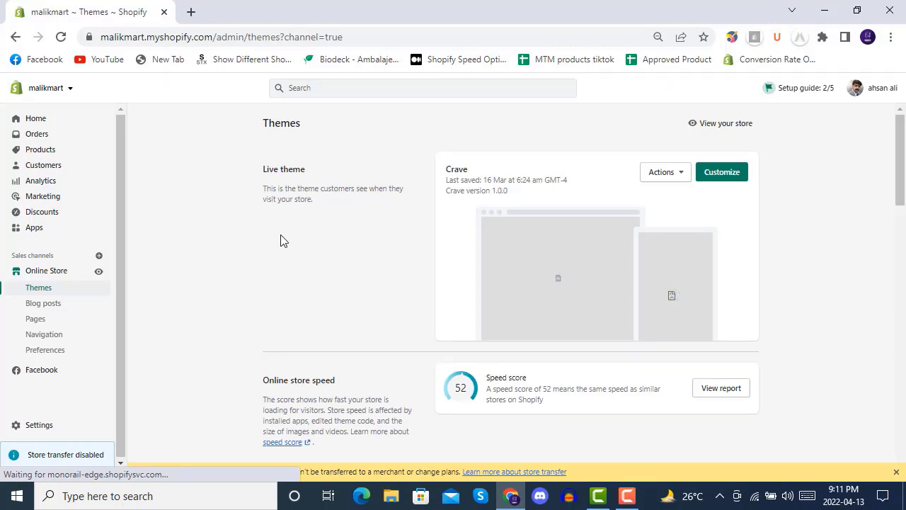
{"action": "scroll", "coordinate": [281, 240], "scroll_direction": "down", "scroll_amount": 2}
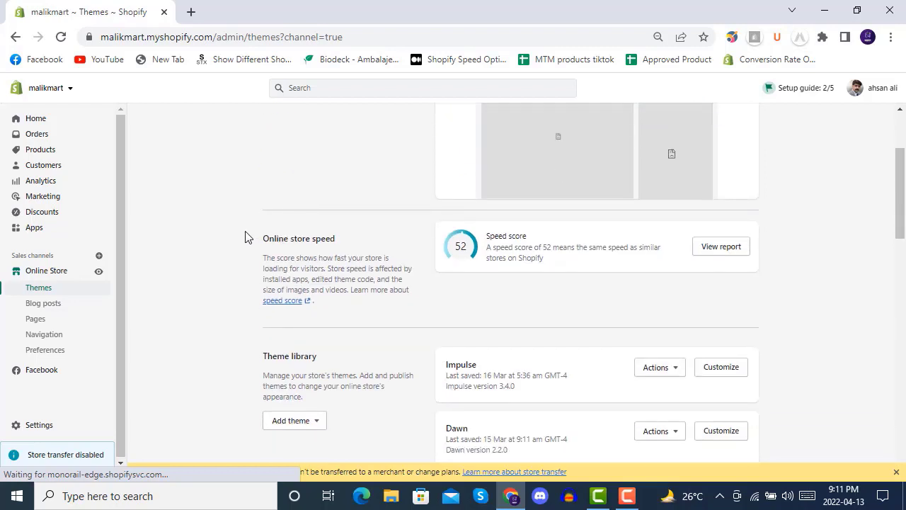
{"action": "scroll", "coordinate": [253, 238], "scroll_direction": "down", "scroll_amount": 2}
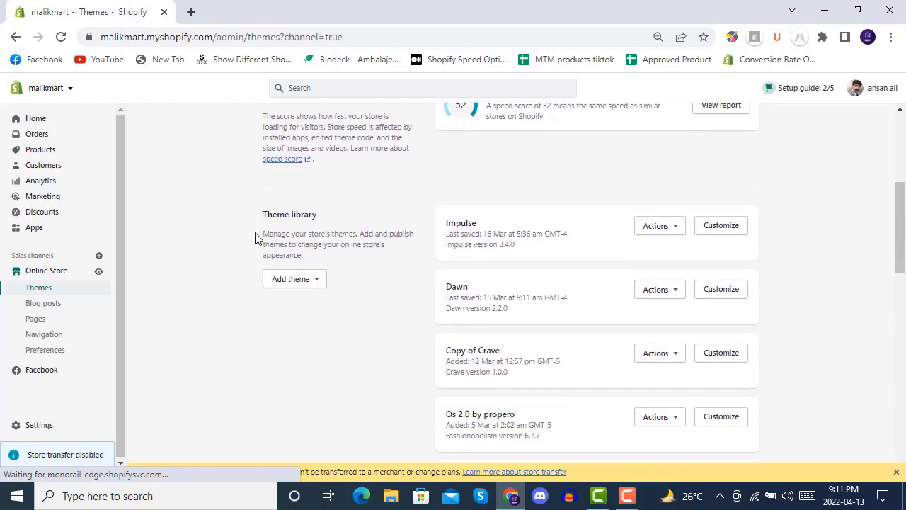
{"action": "left_click_drag", "start_coordinate": [264, 216], "coordinate": [320, 222]}
{"action": "left_click", "coordinate": [324, 219]}
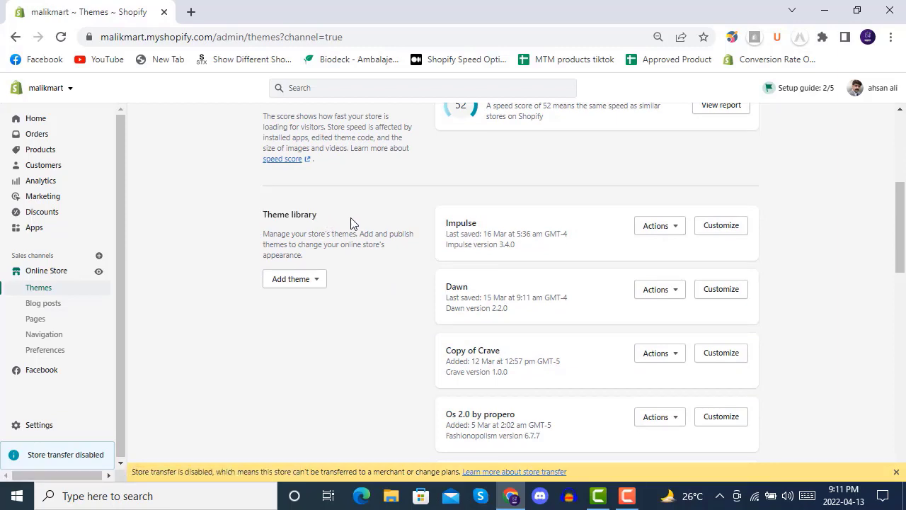
{"action": "scroll", "coordinate": [359, 240], "scroll_direction": "down", "scroll_amount": 7}
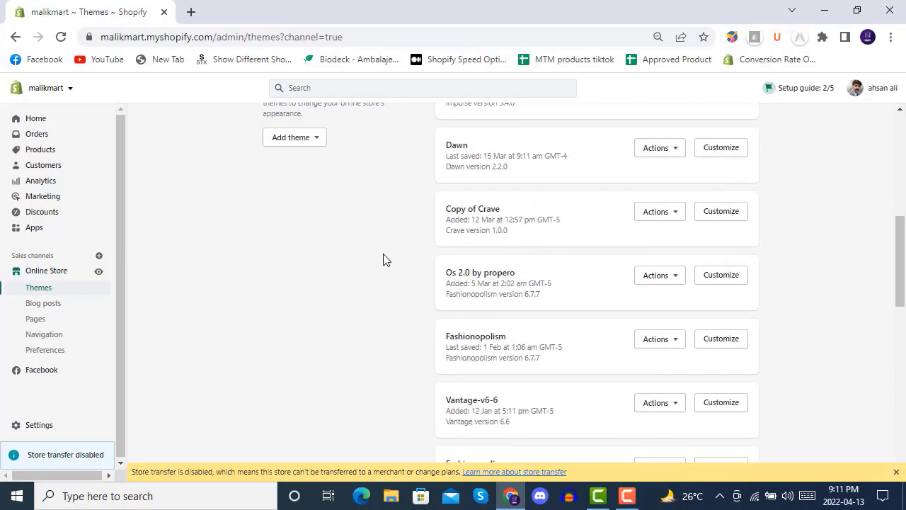
{"action": "scroll", "coordinate": [380, 260], "scroll_direction": "down", "scroll_amount": 5}
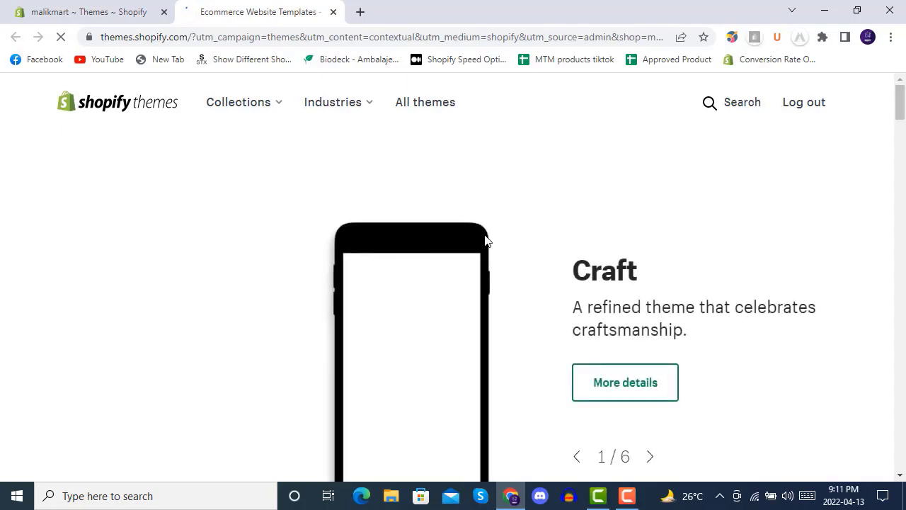
Step: Browse the Theme Store's home page, examining the free themes and the Selling in person themes with their prices
{"action": "scroll", "coordinate": [525, 255], "scroll_direction": "down", "scroll_amount": 1}
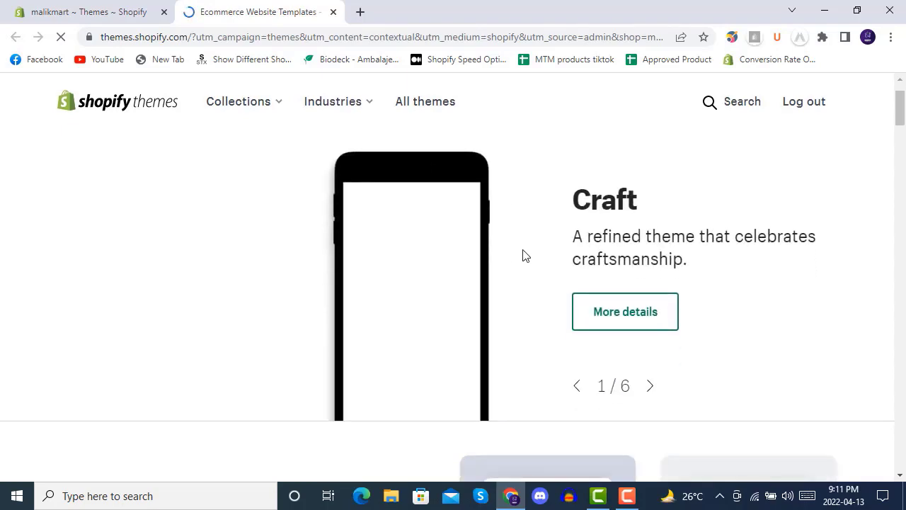
{"action": "scroll", "coordinate": [525, 255], "scroll_direction": "up", "scroll_amount": 1}
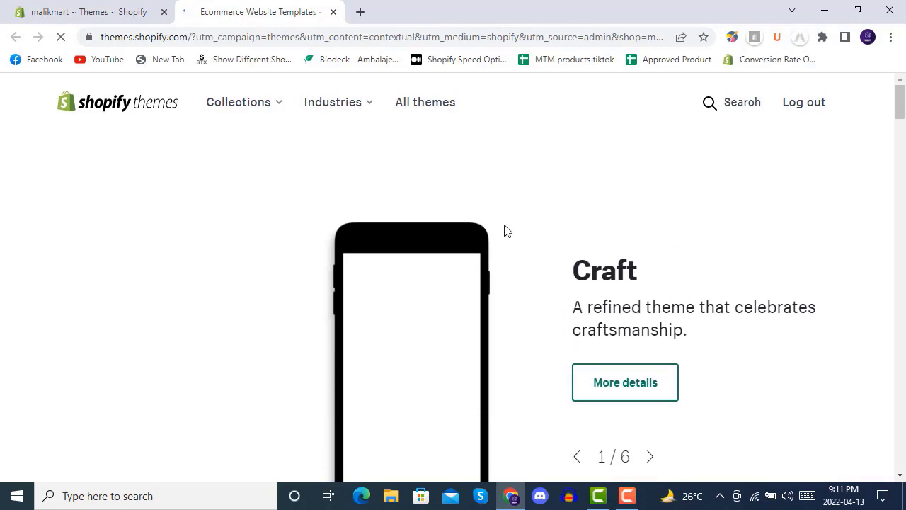
{"action": "scroll", "coordinate": [506, 230], "scroll_direction": "down", "scroll_amount": 2}
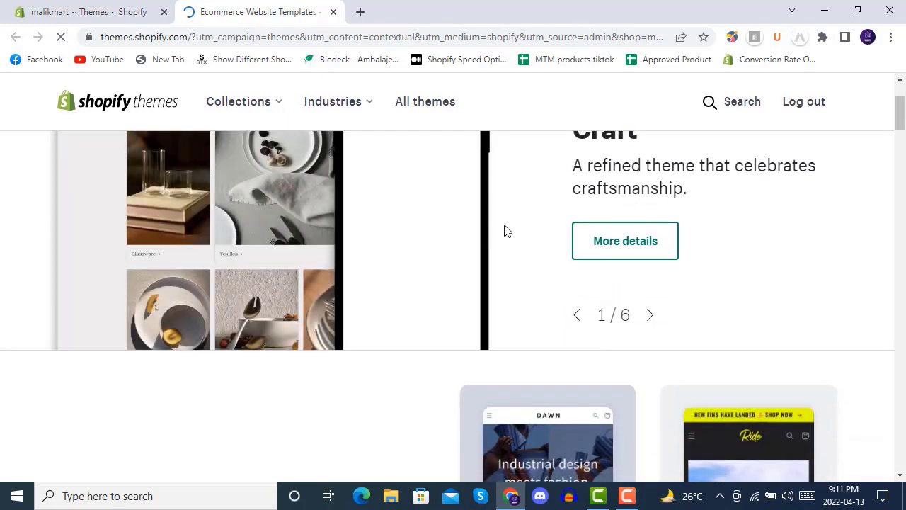
{"action": "scroll", "coordinate": [506, 230], "scroll_direction": "down", "scroll_amount": 5}
{"action": "scroll", "coordinate": [453, 269], "scroll_direction": "down", "scroll_amount": 2}
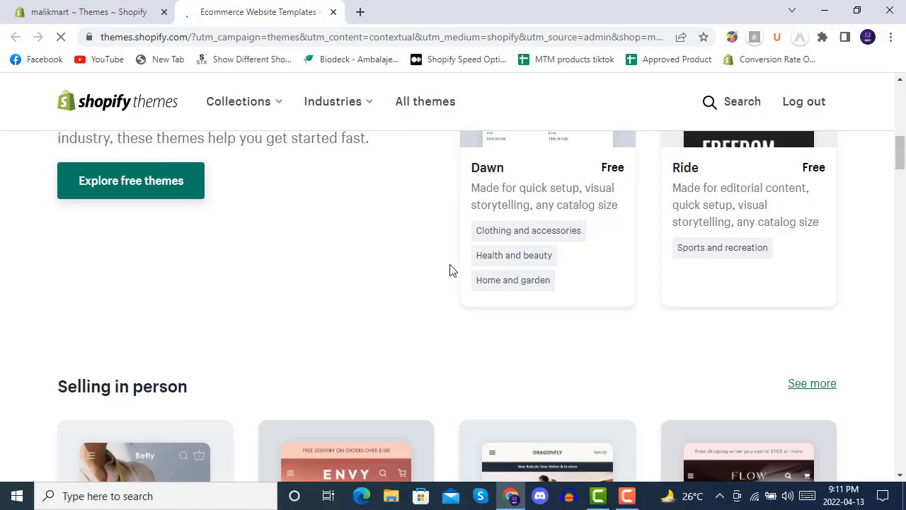
{"action": "scroll", "coordinate": [453, 269], "scroll_direction": "down", "scroll_amount": 5}
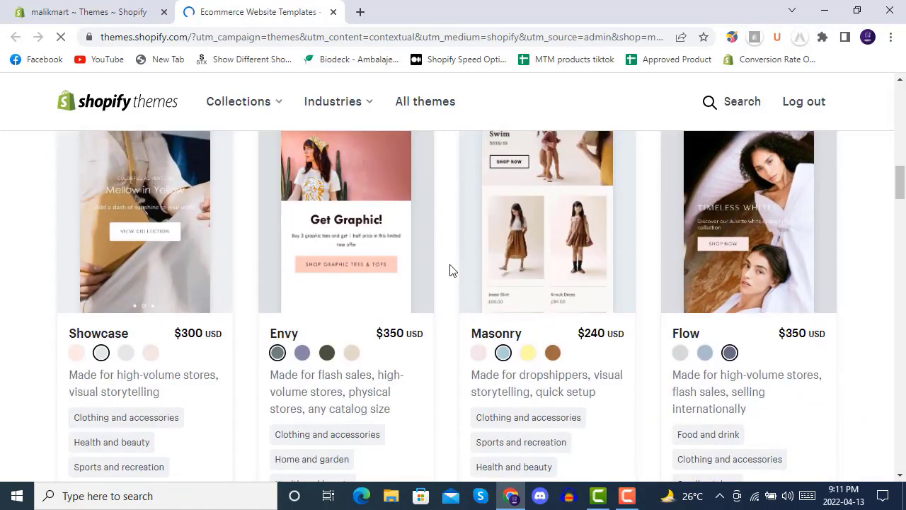
{"action": "scroll", "coordinate": [199, 274], "scroll_direction": "up", "scroll_amount": 2}
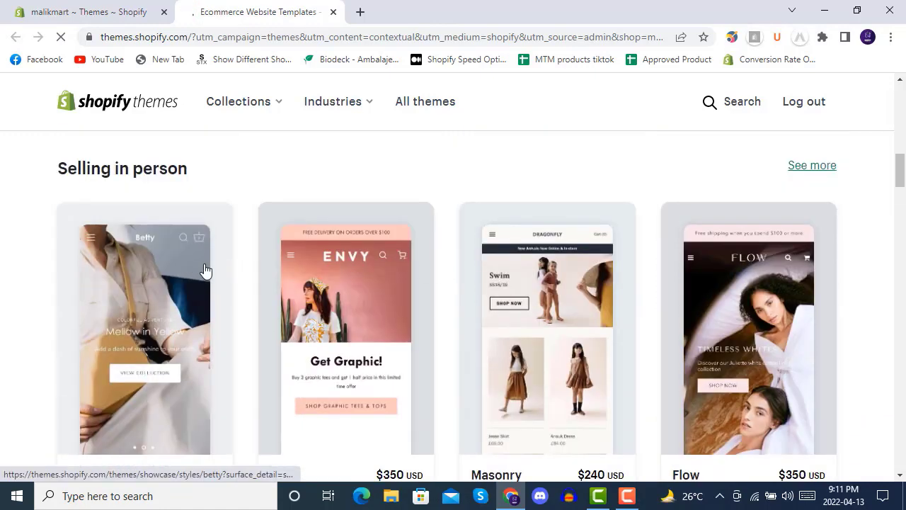
{"action": "scroll", "coordinate": [201, 269], "scroll_direction": "down", "scroll_amount": 3}
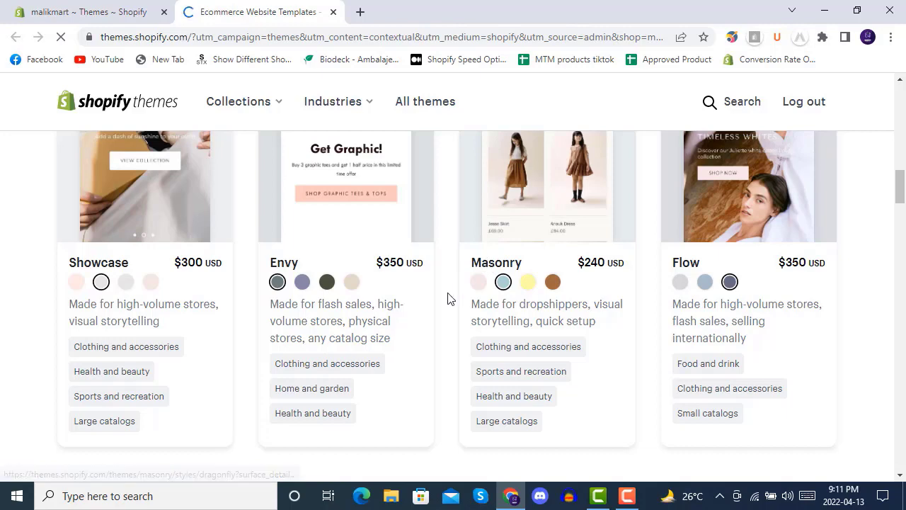
Step: Examine the theme categories offered under Collections and Industries
{"action": "left_click", "coordinate": [263, 106]}
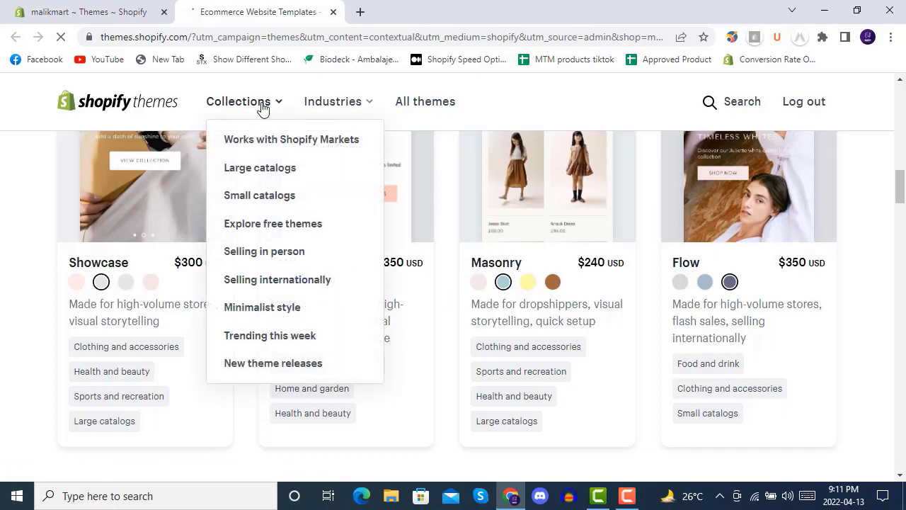
{"action": "left_click", "coordinate": [355, 102]}
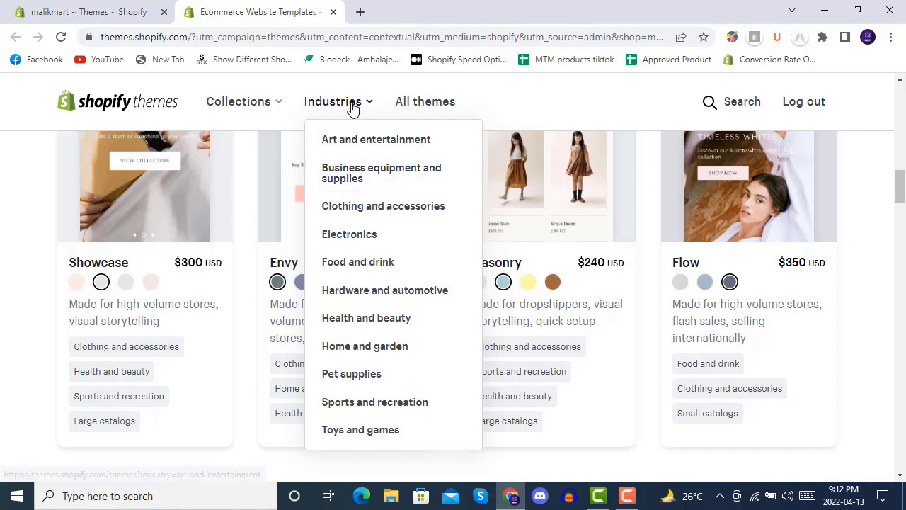
{"action": "left_click", "coordinate": [236, 103]}
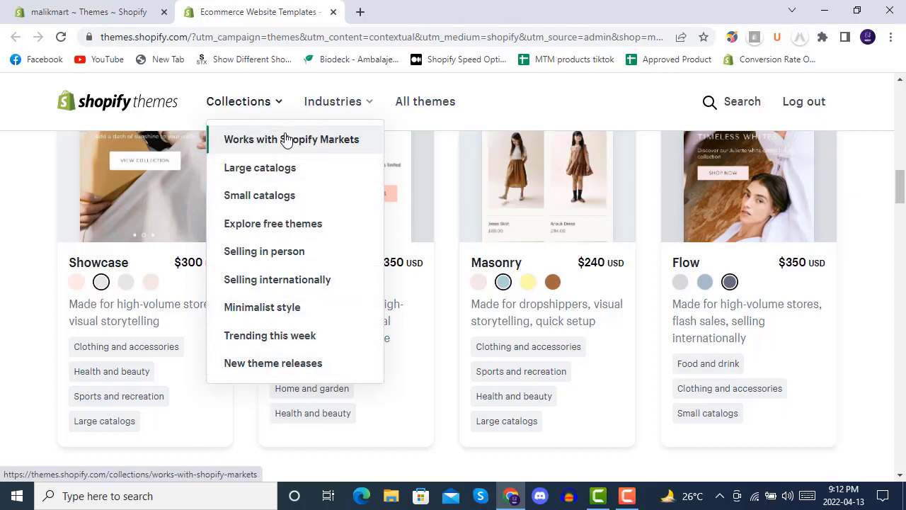
{"action": "scroll", "coordinate": [427, 318], "scroll_direction": "up", "scroll_amount": 1}
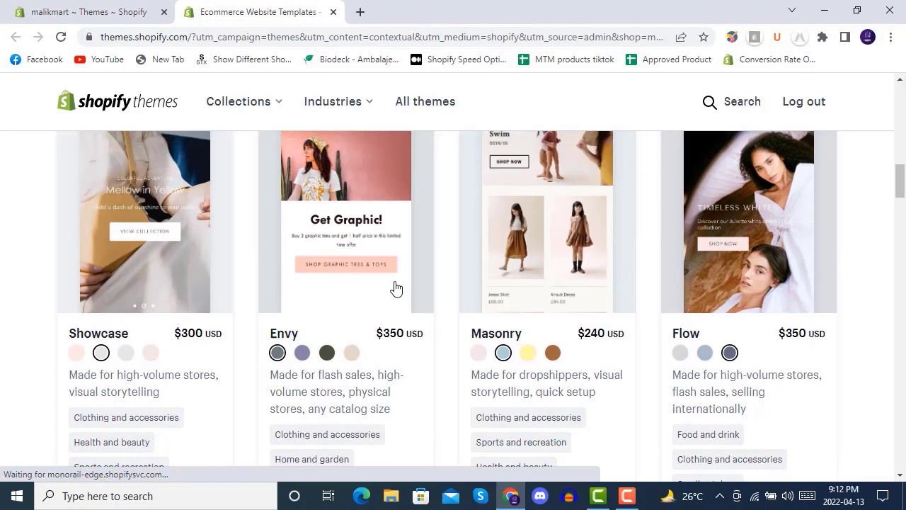
Step: Open the Envy theme's details and examine its price, suitable uses, and trial and preview options
{"action": "left_click", "coordinate": [409, 258]}
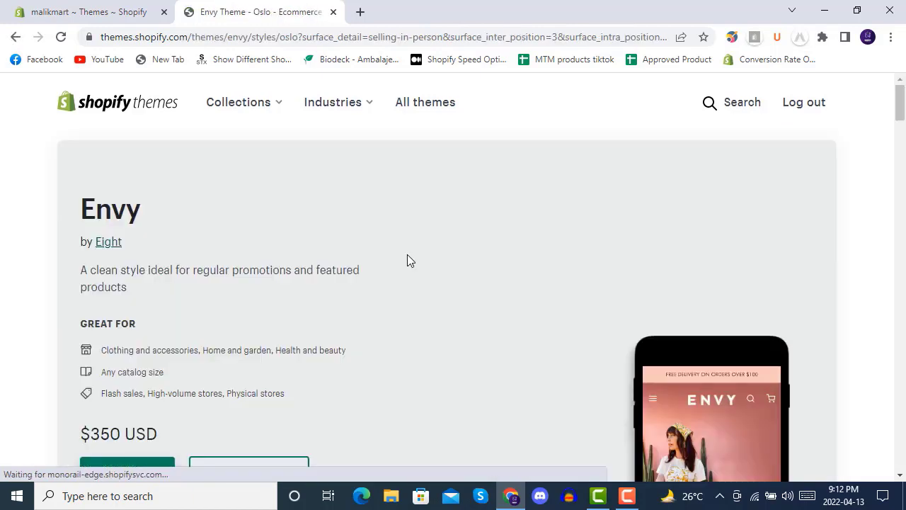
{"action": "scroll", "coordinate": [391, 276], "scroll_direction": "down", "scroll_amount": 2}
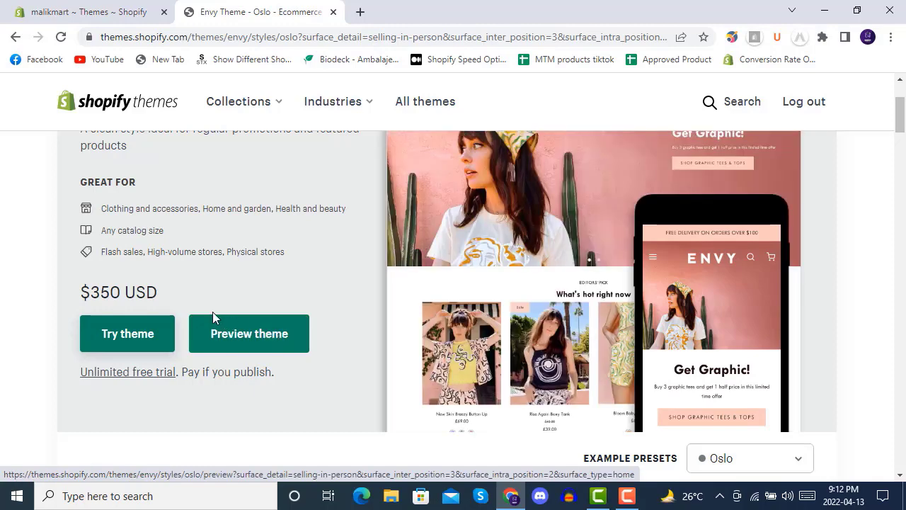
{"action": "scroll", "coordinate": [313, 281], "scroll_direction": "down", "scroll_amount": 3}
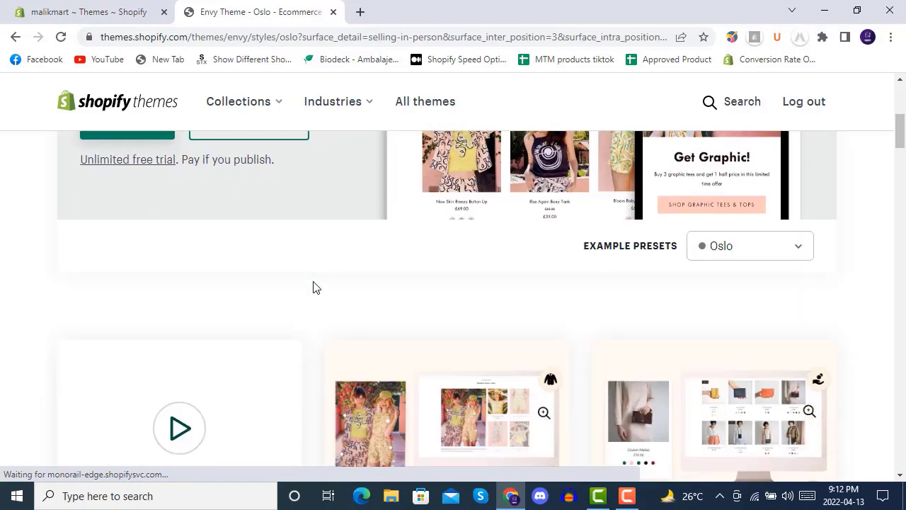
{"action": "scroll", "coordinate": [312, 281], "scroll_direction": "up", "scroll_amount": 4}
{"action": "scroll", "coordinate": [306, 279], "scroll_direction": "down", "scroll_amount": 1}
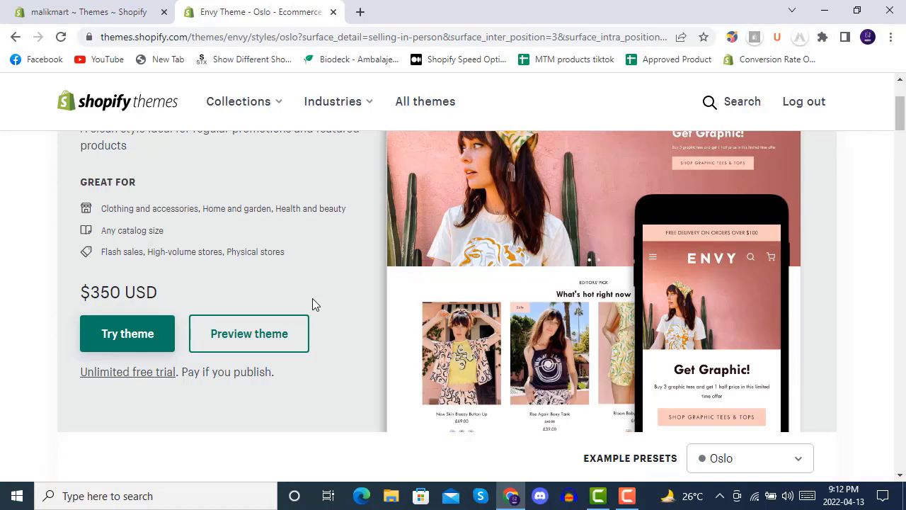
{"action": "scroll", "coordinate": [313, 299], "scroll_direction": "up", "scroll_amount": 2}
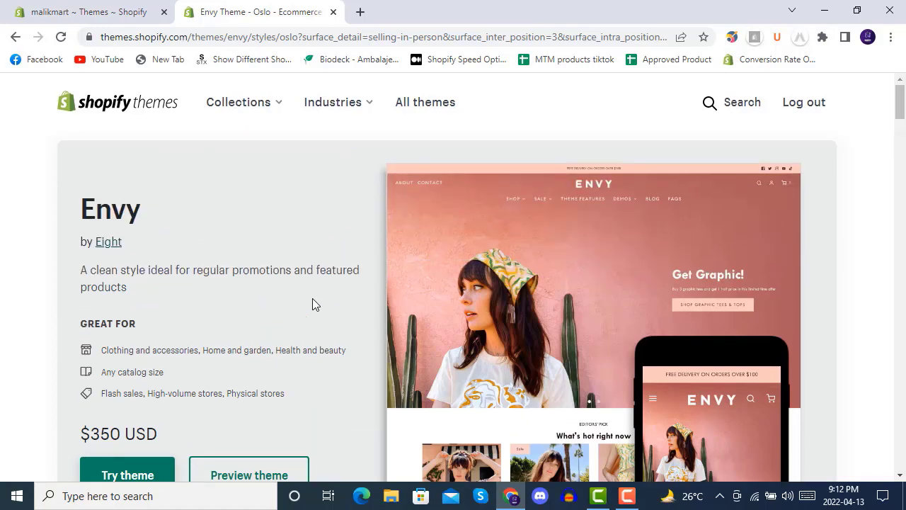
Step: Return to the store admin's theme library and start adding a theme by zip file upload
{"action": "left_click", "coordinate": [101, 14]}
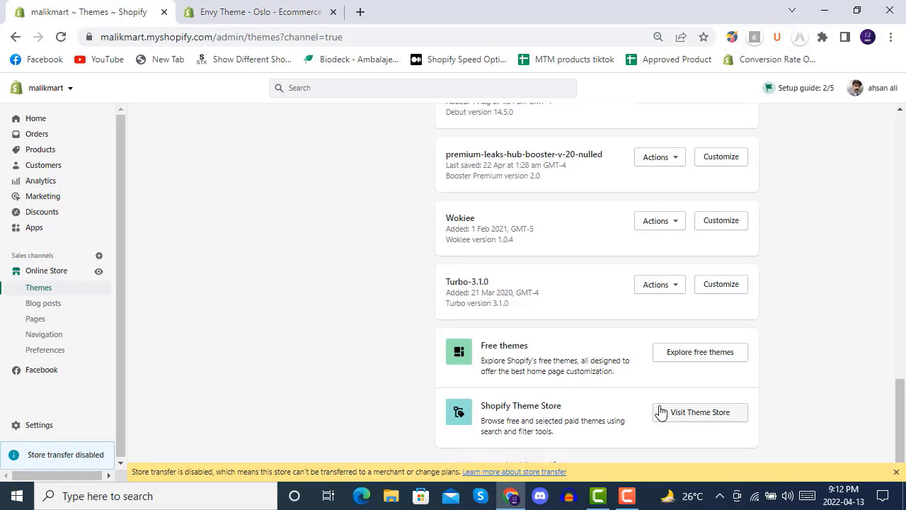
{"action": "scroll", "coordinate": [396, 384], "scroll_direction": "up", "scroll_amount": 15}
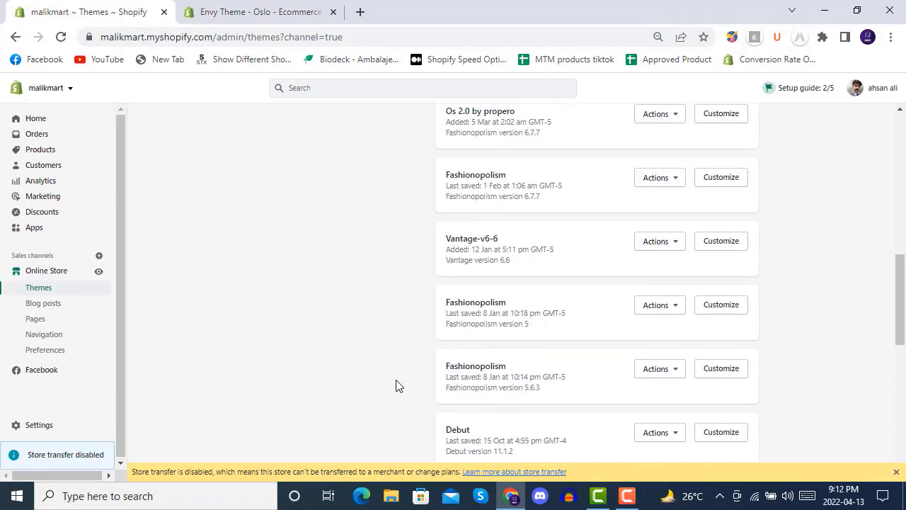
{"action": "scroll", "coordinate": [397, 384], "scroll_direction": "down", "scroll_amount": 3}
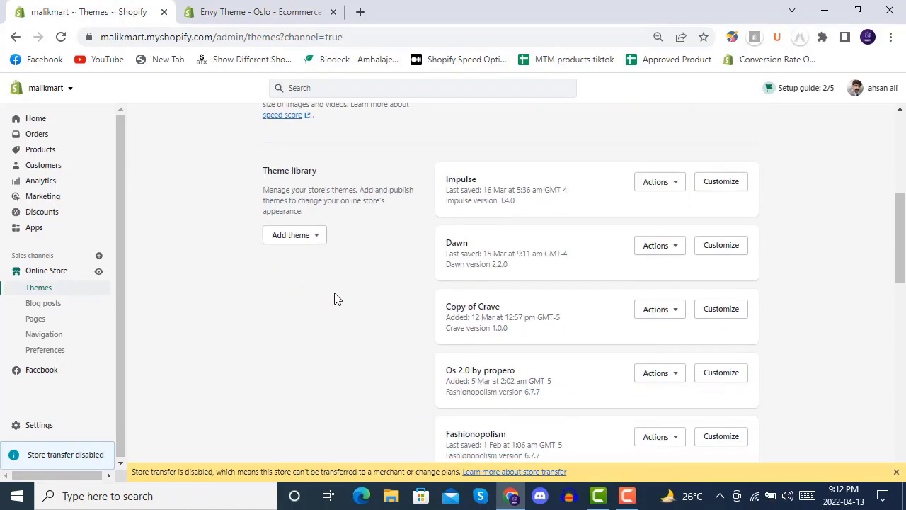
{"action": "left_click", "coordinate": [310, 240]}
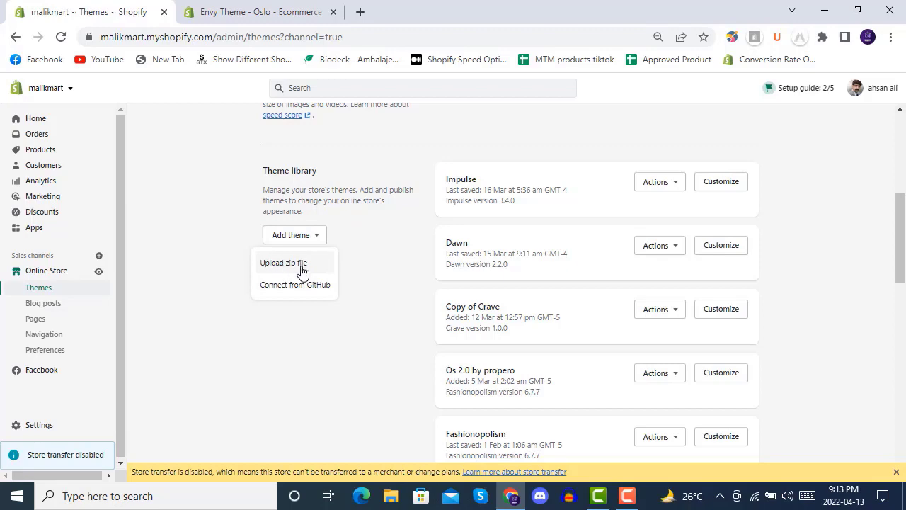
{"action": "left_click", "coordinate": [282, 265]}
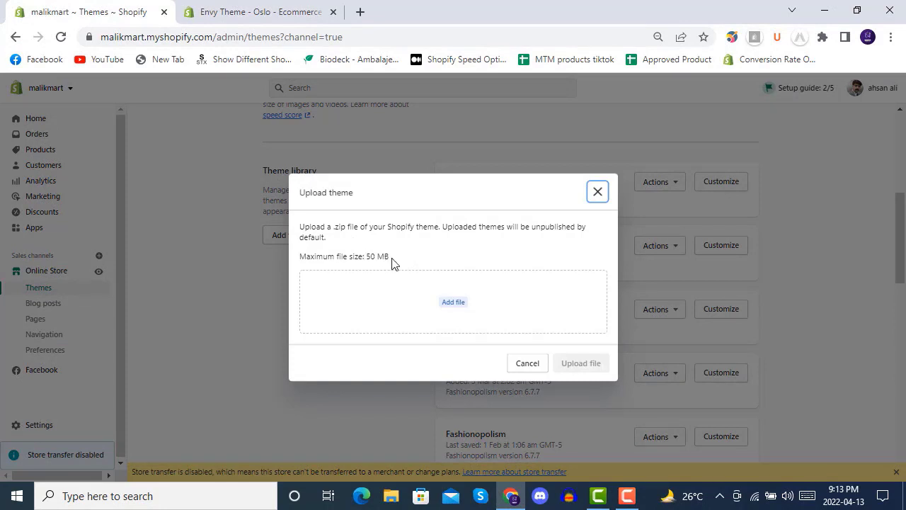
Step: Upload the theme file vantage-v6-6.zip from the folder shopify premium themes\New Folder\themes on Local Disk (E:)
{"action": "left_click", "coordinate": [456, 302]}
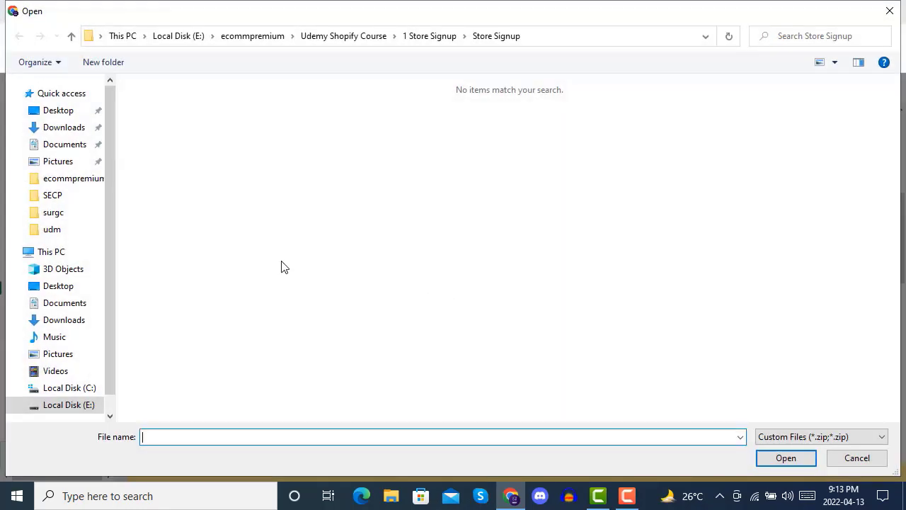
{"action": "left_click", "coordinate": [90, 406]}
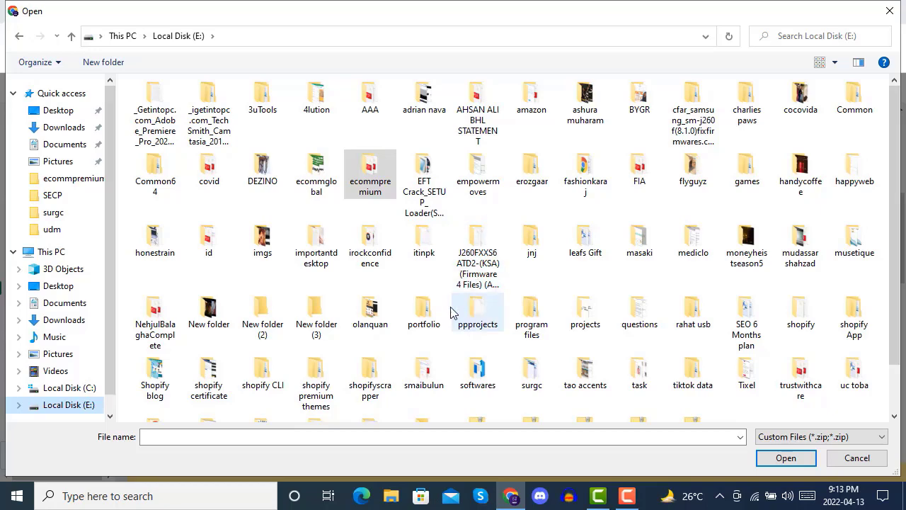
{"action": "double_click", "coordinate": [316, 373]}
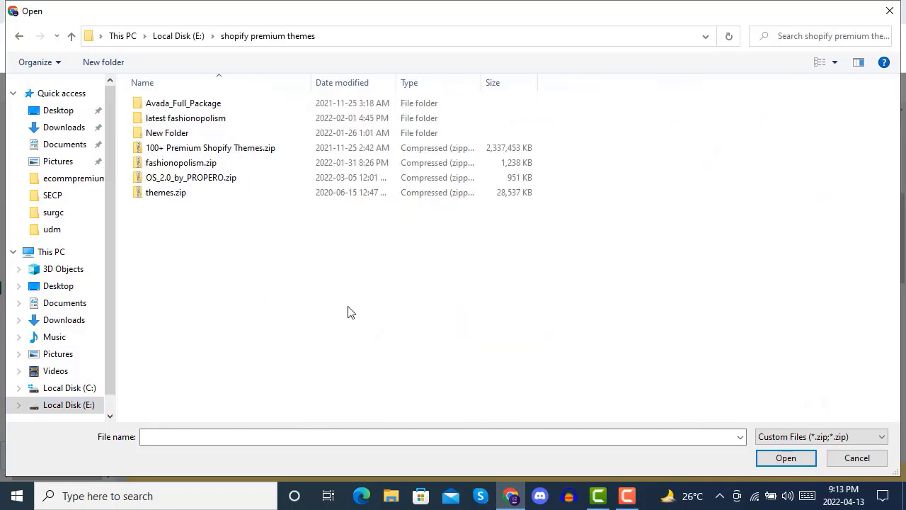
{"action": "double_click", "coordinate": [191, 134]}
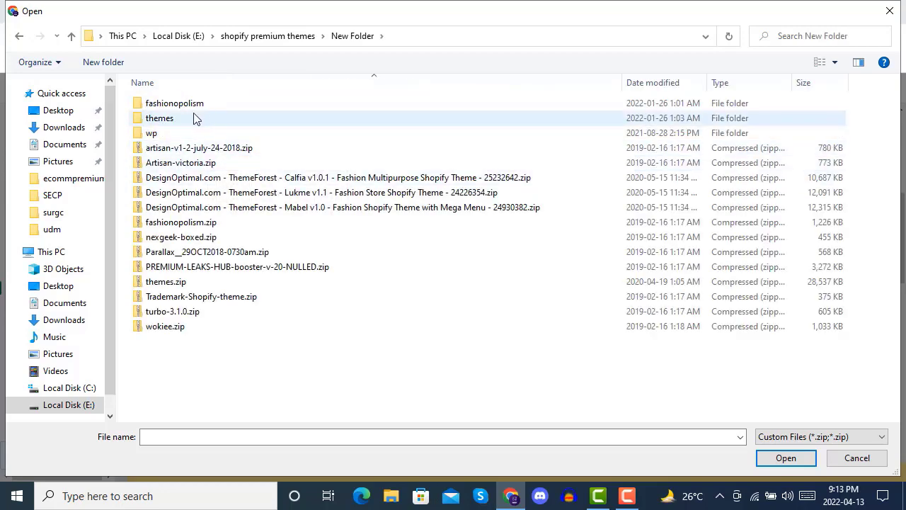
{"action": "double_click", "coordinate": [196, 118]}
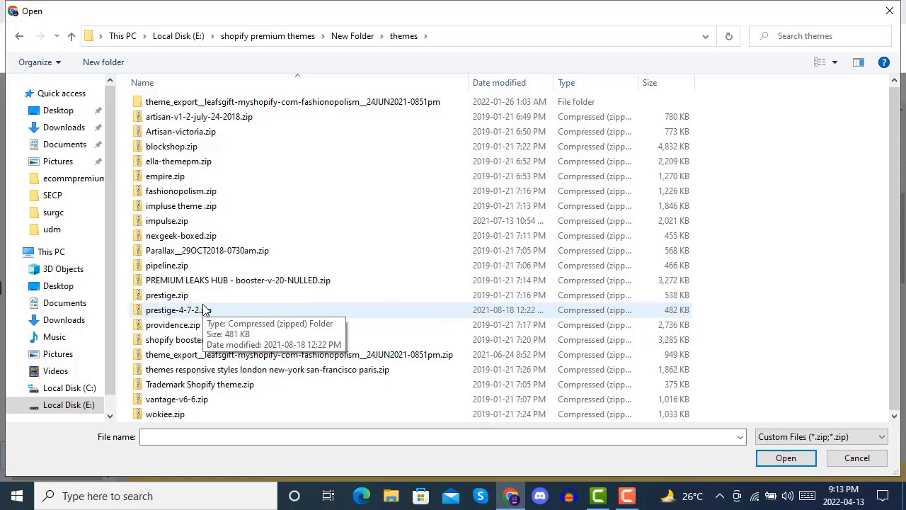
{"action": "double_click", "coordinate": [199, 399]}
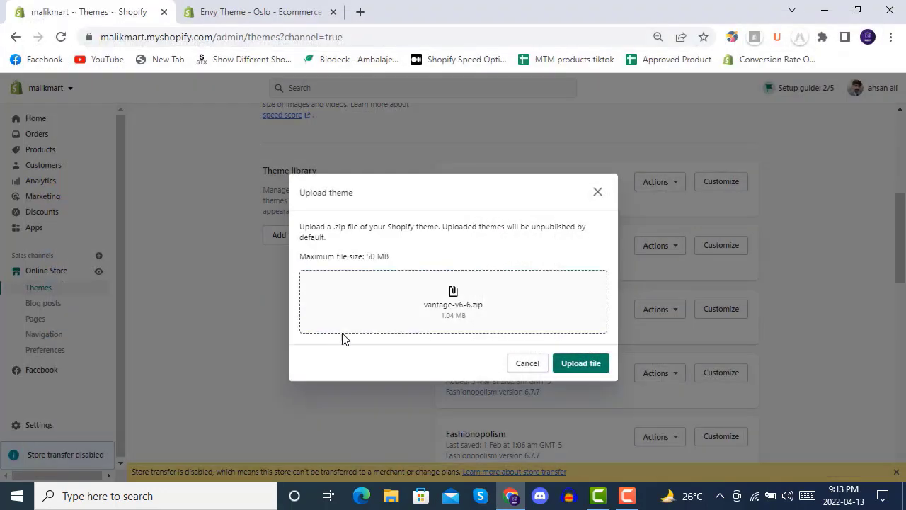
{"action": "left_click", "coordinate": [584, 367]}
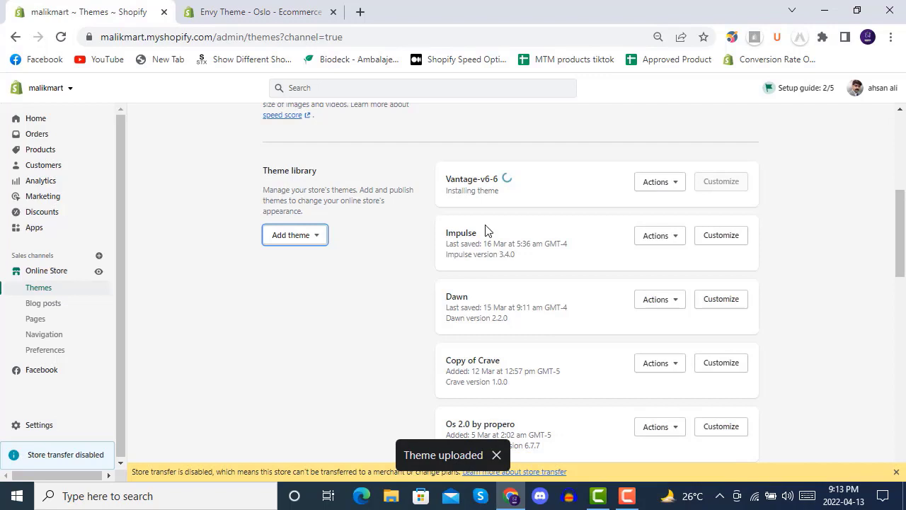
{"action": "scroll", "coordinate": [510, 202], "scroll_direction": "up", "scroll_amount": 2}
{"action": "scroll", "coordinate": [510, 202], "scroll_direction": "down", "scroll_amount": 1}
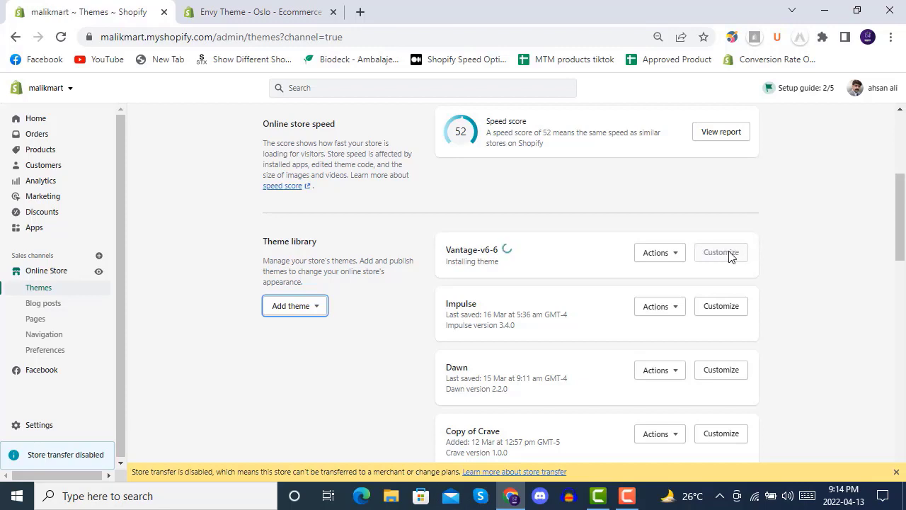
Step: Examine the actions available for the Vantage-v6-6 and Impulse themes in the theme library
{"action": "left_click", "coordinate": [670, 255]}
{"action": "left_click", "coordinate": [706, 225]}
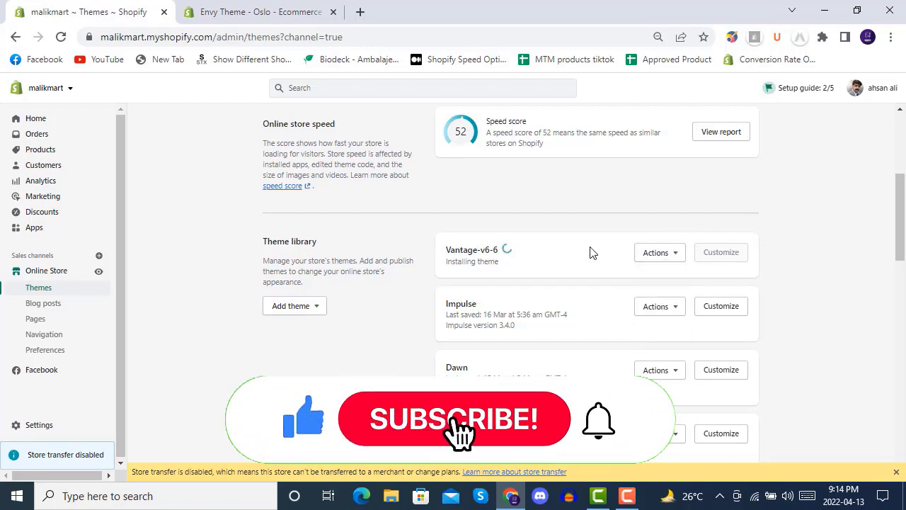
{"action": "left_click", "coordinate": [672, 313]}
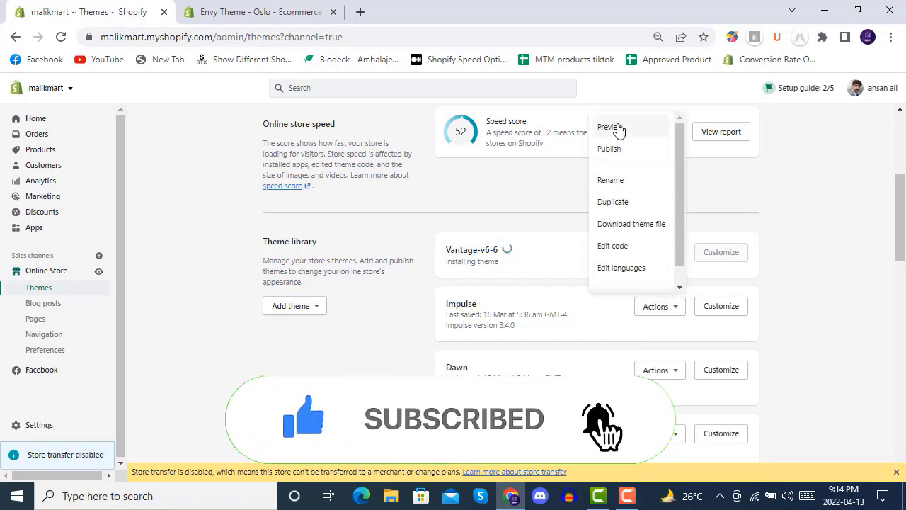
{"action": "left_click", "coordinate": [552, 209]}
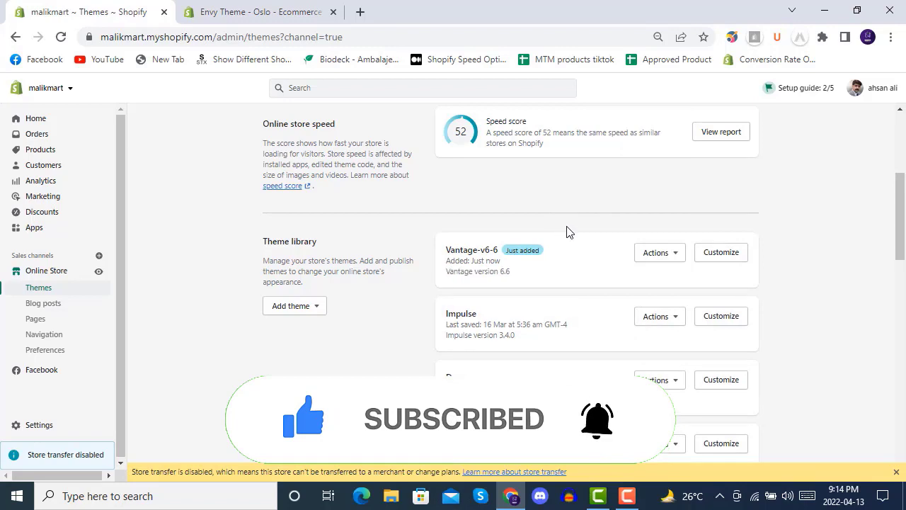
Step: Preview the Vantage-v6-6 storefront through to its footer and return to the theme library
{"action": "left_click", "coordinate": [674, 254]}
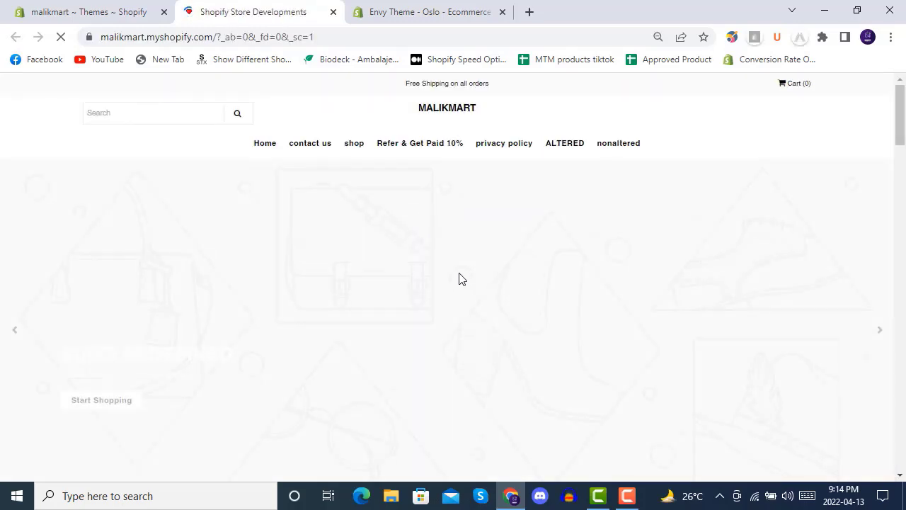
{"action": "scroll", "coordinate": [459, 277], "scroll_direction": "down", "scroll_amount": 7}
{"action": "scroll", "coordinate": [458, 278], "scroll_direction": "down", "scroll_amount": 15}
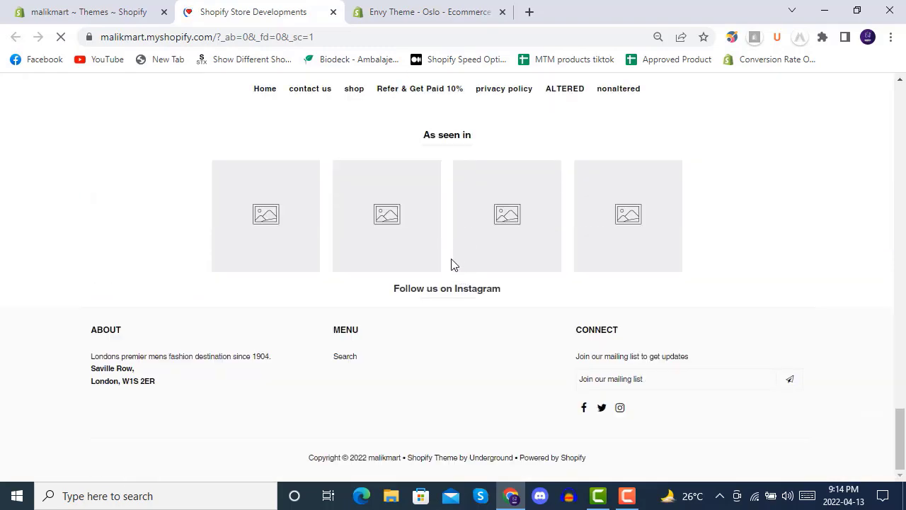
{"action": "scroll", "coordinate": [450, 283], "scroll_direction": "up", "scroll_amount": 10}
{"action": "scroll", "coordinate": [448, 259], "scroll_direction": "up", "scroll_amount": 12}
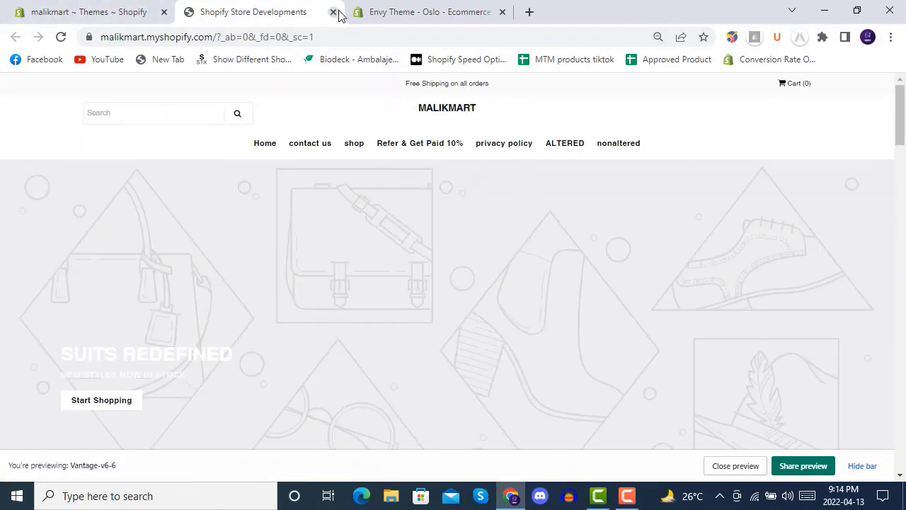
{"action": "key", "text": "ctrl+w"}
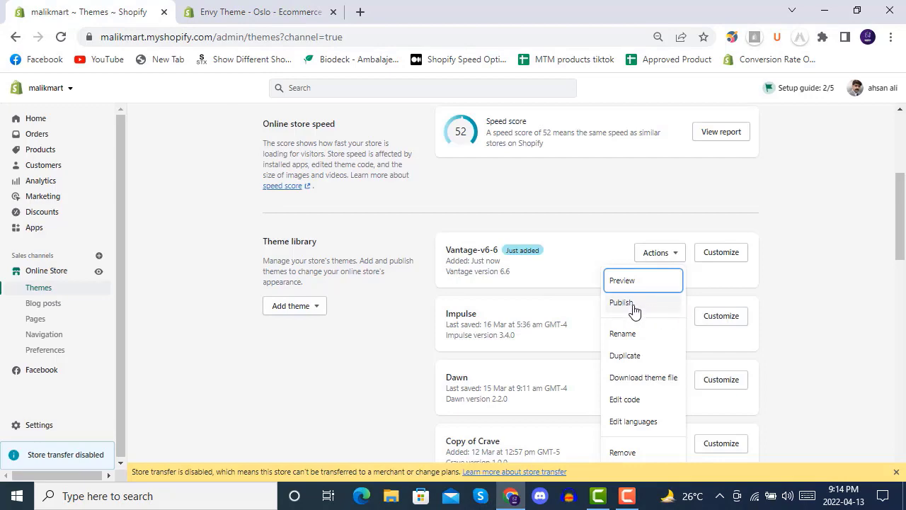
Step: Find Crave among Shopify's free themes and add it to the theme library
{"action": "scroll", "coordinate": [591, 294], "scroll_direction": "up", "scroll_amount": 4}
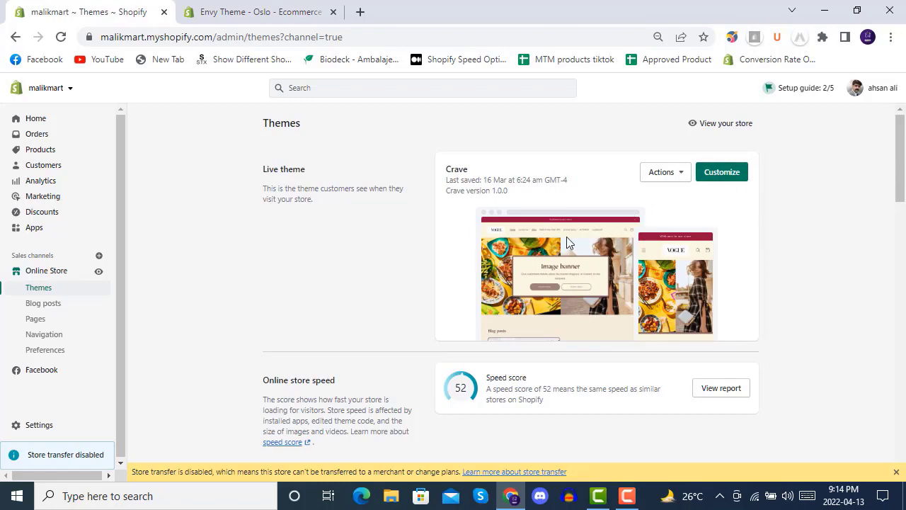
{"action": "scroll", "coordinate": [425, 263], "scroll_direction": "down", "scroll_amount": 3}
{"action": "scroll", "coordinate": [367, 317], "scroll_direction": "down", "scroll_amount": 2}
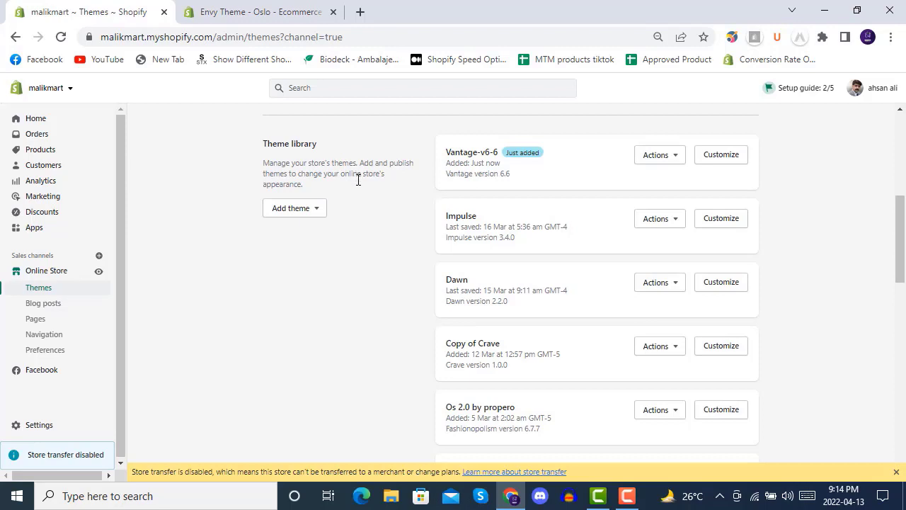
{"action": "scroll", "coordinate": [383, 301], "scroll_direction": "down", "scroll_amount": 4}
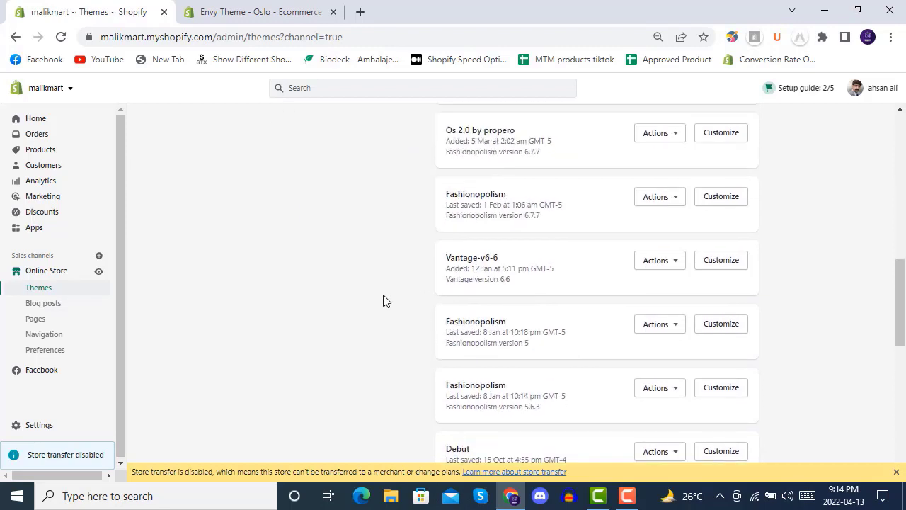
{"action": "scroll", "coordinate": [383, 301], "scroll_direction": "down", "scroll_amount": 7}
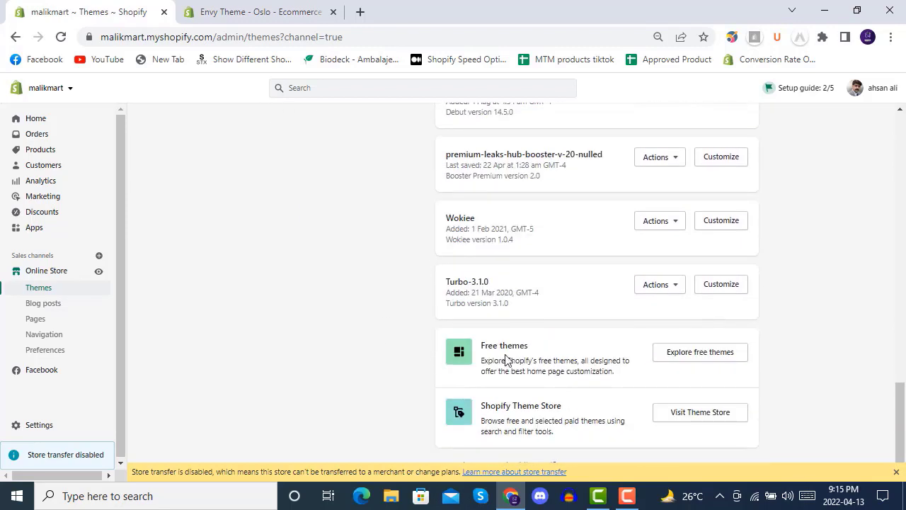
{"action": "left_click", "coordinate": [686, 361]}
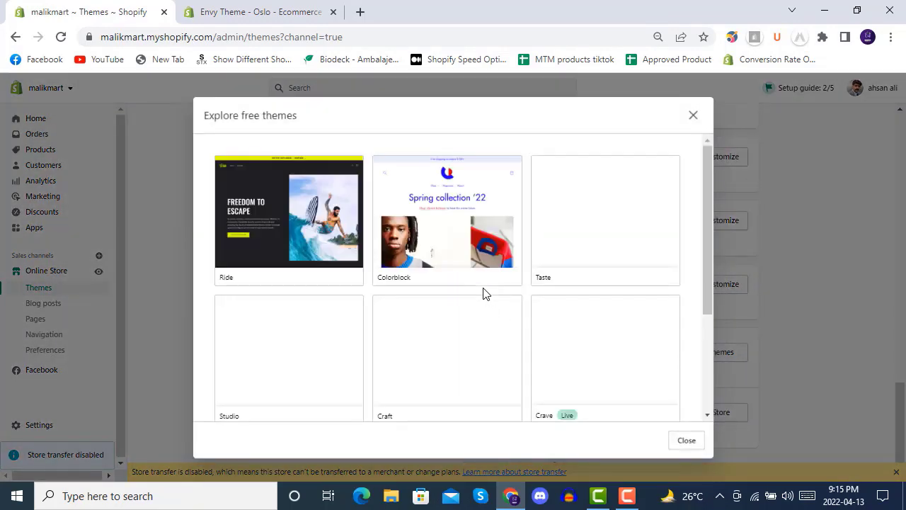
{"action": "scroll", "coordinate": [484, 292], "scroll_direction": "down", "scroll_amount": 2}
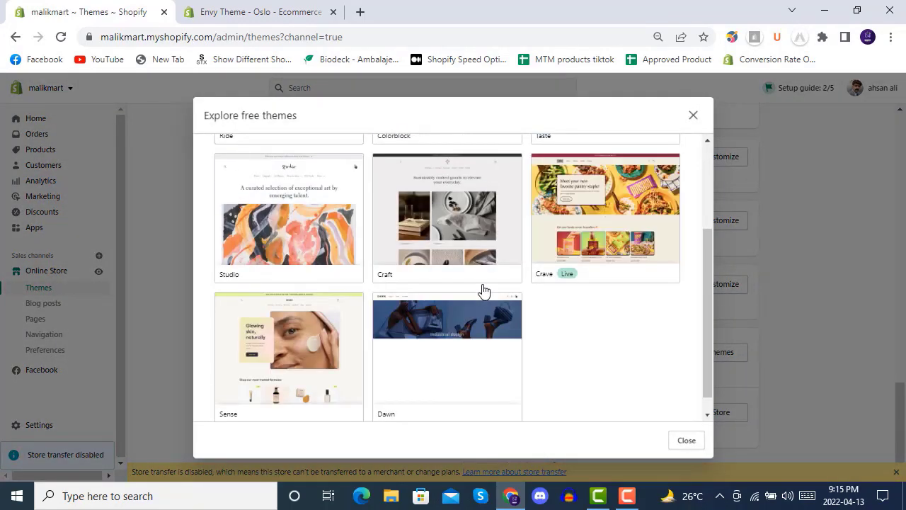
{"action": "scroll", "coordinate": [550, 326], "scroll_direction": "up", "scroll_amount": 1}
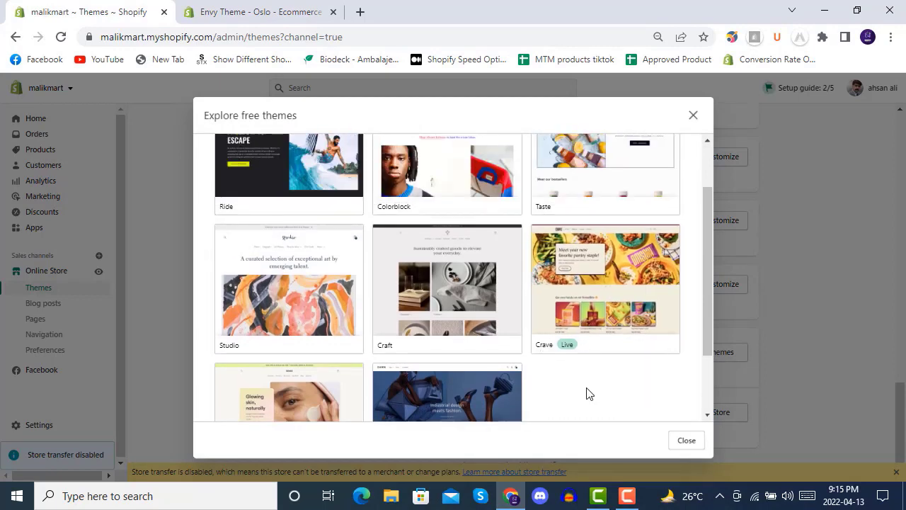
{"action": "left_click", "coordinate": [583, 287]}
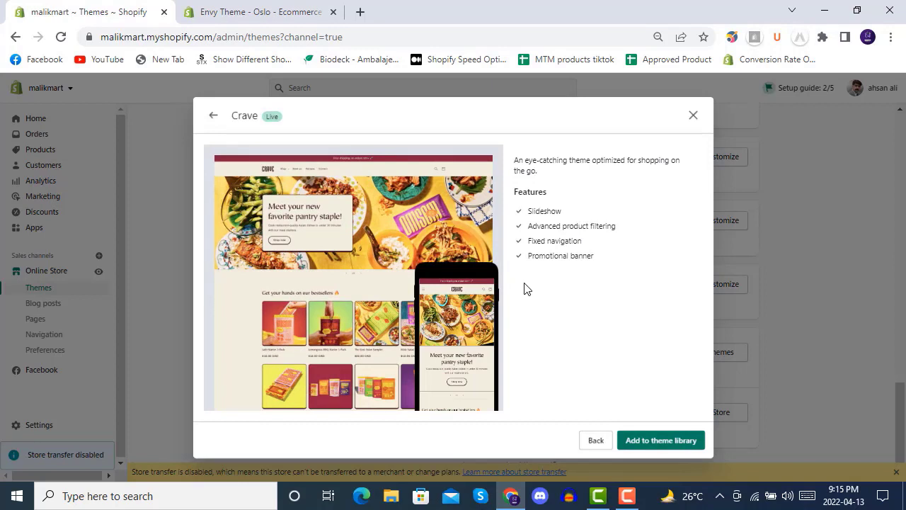
{"action": "left_click", "coordinate": [655, 446]}
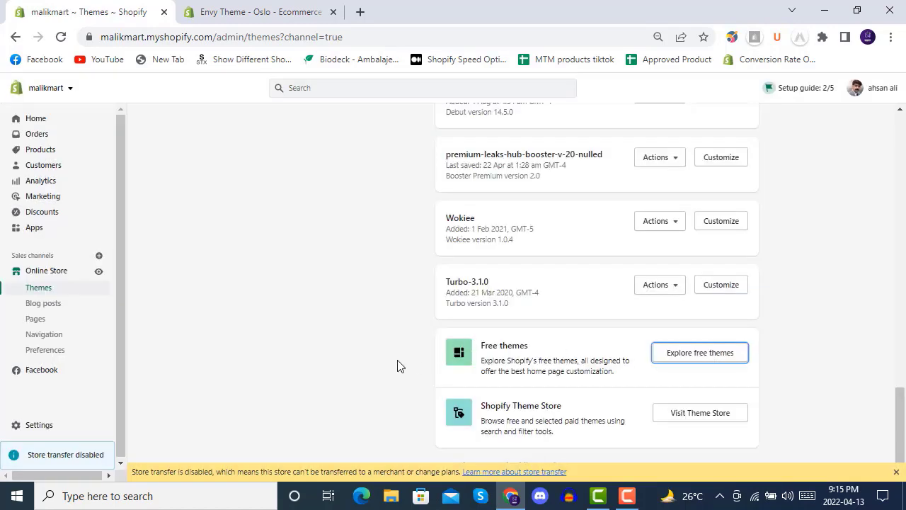
Step: Check the installation progress of the Crave theme in the theme library
{"action": "scroll", "coordinate": [397, 365], "scroll_direction": "up", "scroll_amount": 8}
{"action": "scroll", "coordinate": [398, 366], "scroll_direction": "up", "scroll_amount": 6}
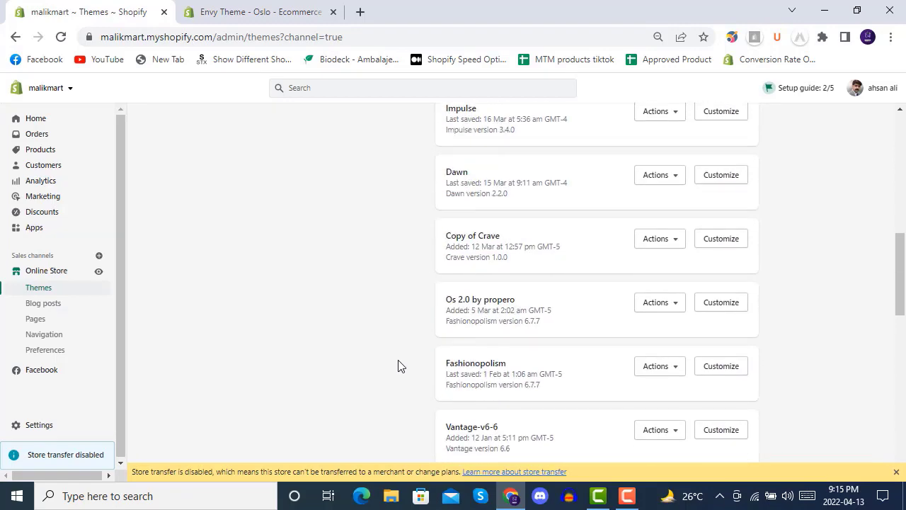
{"action": "scroll", "coordinate": [516, 222], "scroll_direction": "up", "scroll_amount": 5}
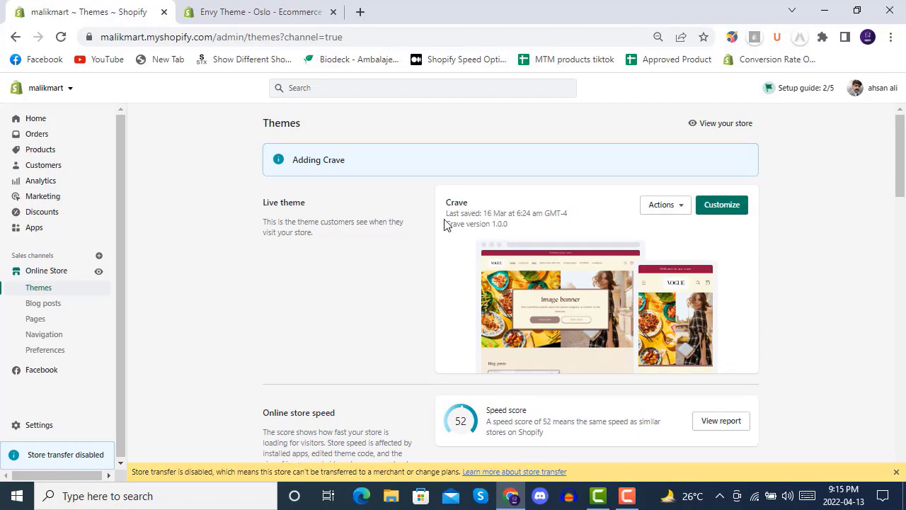
{"action": "scroll", "coordinate": [445, 223], "scroll_direction": "down", "scroll_amount": 3}
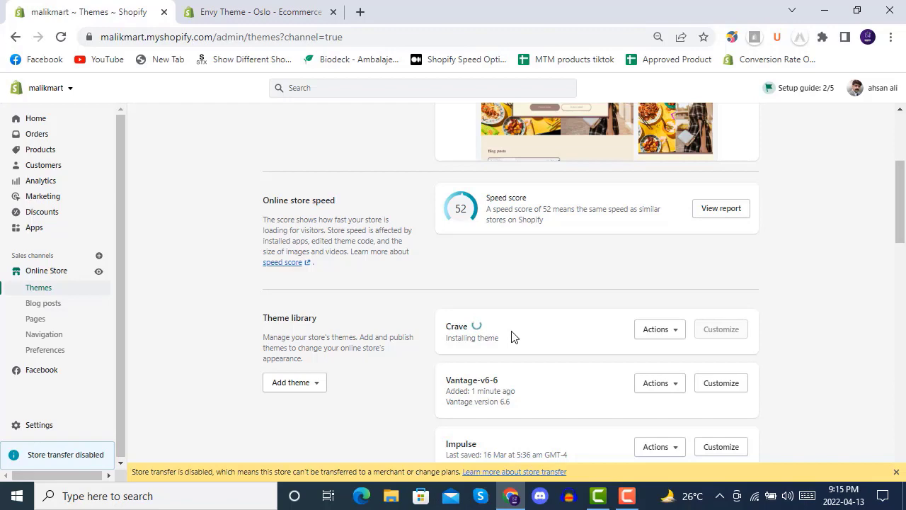
{"action": "scroll", "coordinate": [513, 337], "scroll_direction": "up", "scroll_amount": 5}
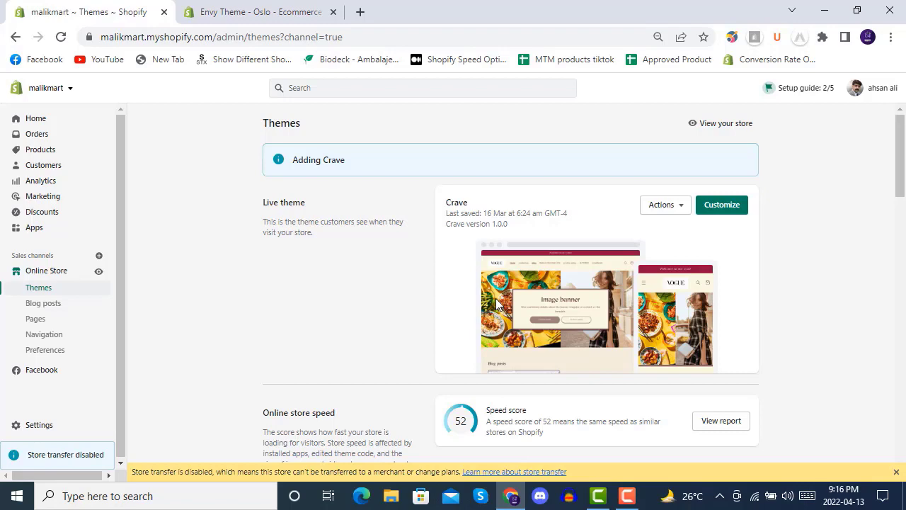
Step: Examine the online store's speed score below the live theme
{"action": "scroll", "coordinate": [495, 297], "scroll_direction": "down", "scroll_amount": 4}
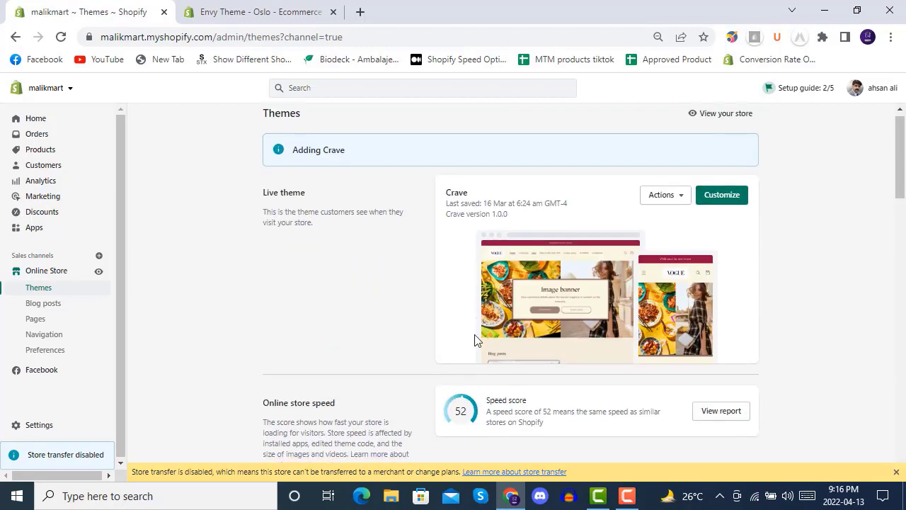
{"action": "scroll", "coordinate": [475, 340], "scroll_direction": "down", "scroll_amount": 2}
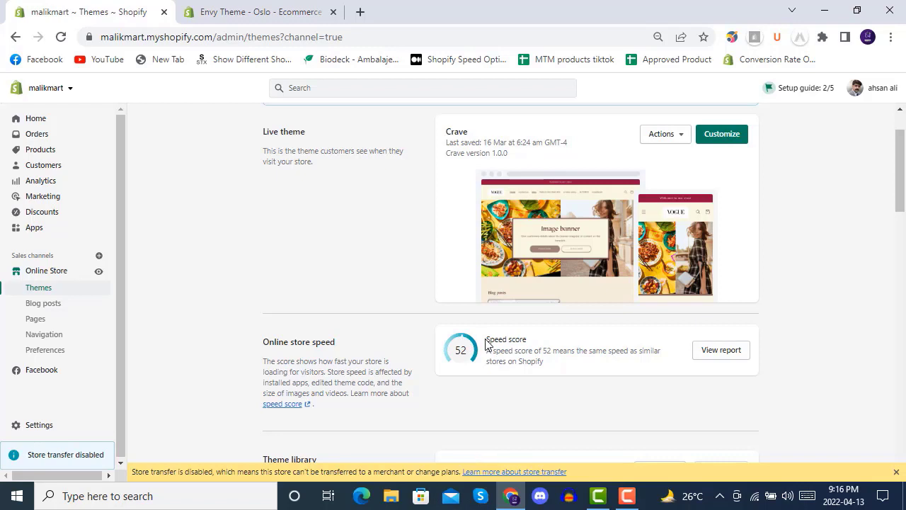
{"action": "left_click_drag", "start_coordinate": [487, 343], "coordinate": [533, 343]}
{"action": "left_click", "coordinate": [537, 343]}
{"action": "scroll", "coordinate": [467, 350], "scroll_direction": "up", "scroll_amount": 1}
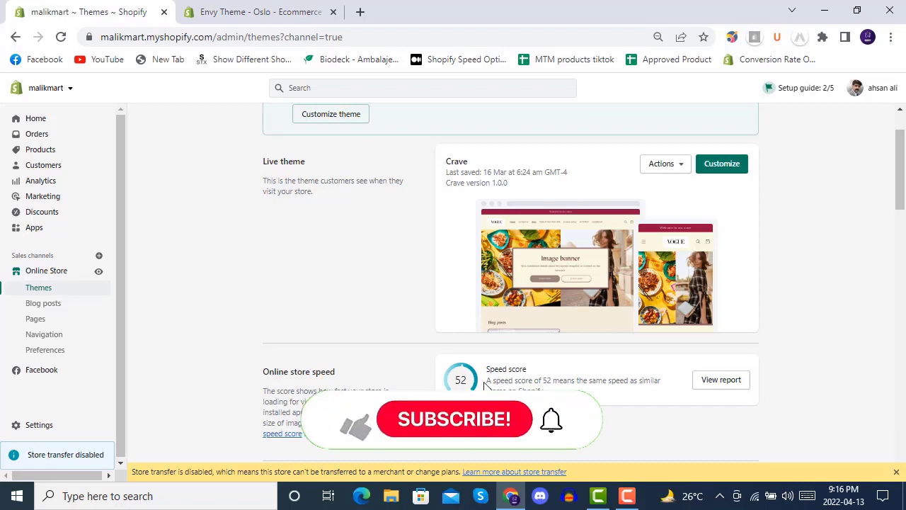
Step: Examine the version of the newly added Crave theme in the theme library
{"action": "scroll", "coordinate": [465, 363], "scroll_direction": "down", "scroll_amount": 3}
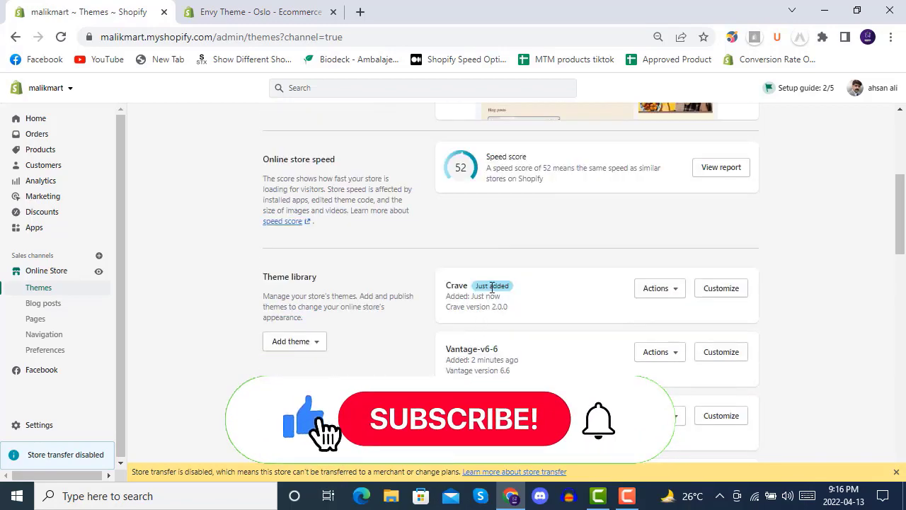
{"action": "scroll", "coordinate": [491, 287], "scroll_direction": "up", "scroll_amount": 1}
{"action": "scroll", "coordinate": [467, 303], "scroll_direction": "down", "scroll_amount": 1}
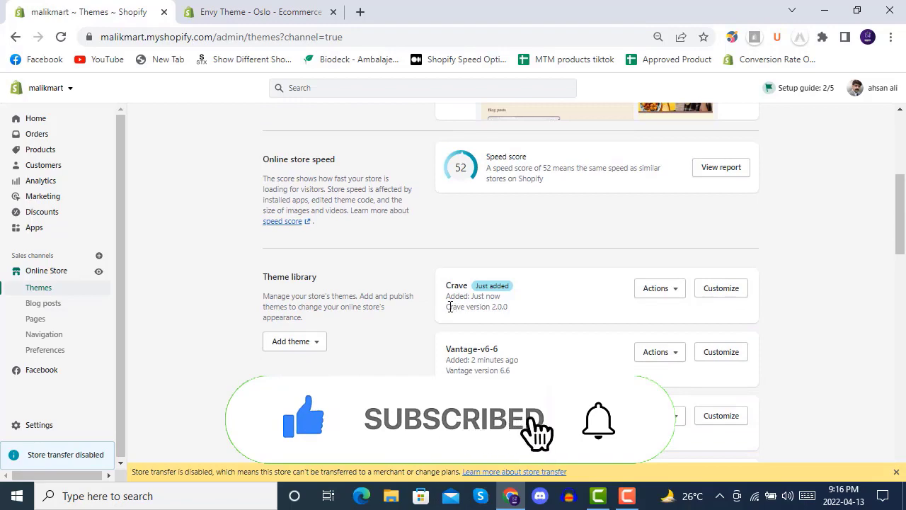
{"action": "left_click_drag", "start_coordinate": [449, 308], "coordinate": [506, 307]}
{"action": "left_click", "coordinate": [512, 314]}
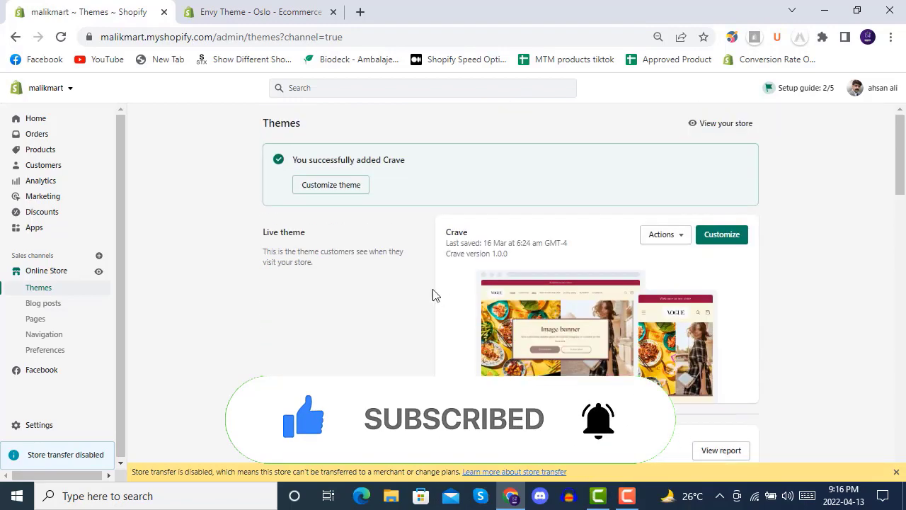
Step: Browse the free themes on offer, close the list and return to the live theme overview
{"action": "scroll", "coordinate": [407, 289], "scroll_direction": "down", "scroll_amount": 6}
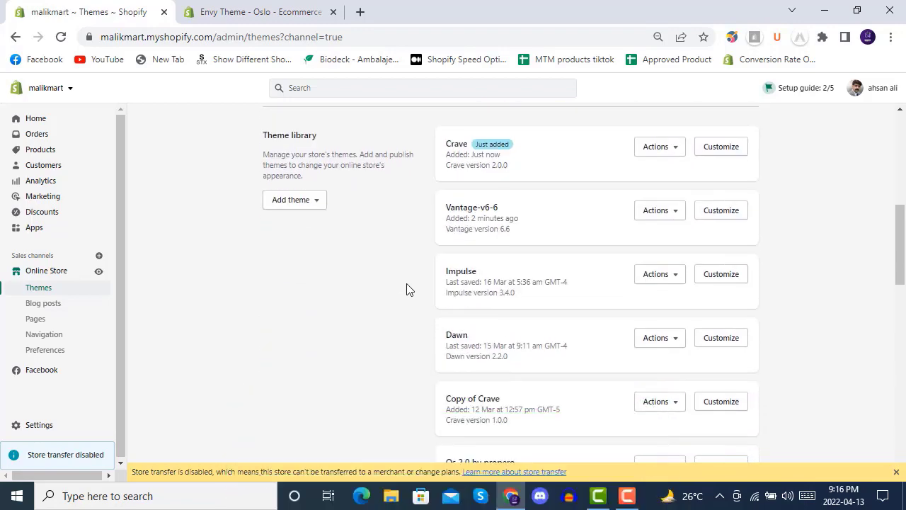
{"action": "scroll", "coordinate": [407, 288], "scroll_direction": "down", "scroll_amount": 12}
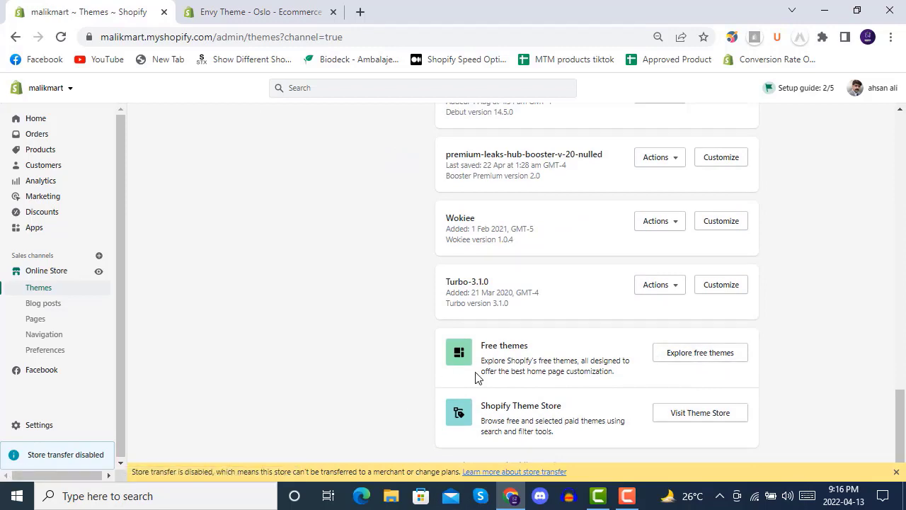
{"action": "scroll", "coordinate": [384, 356], "scroll_direction": "up", "scroll_amount": 8}
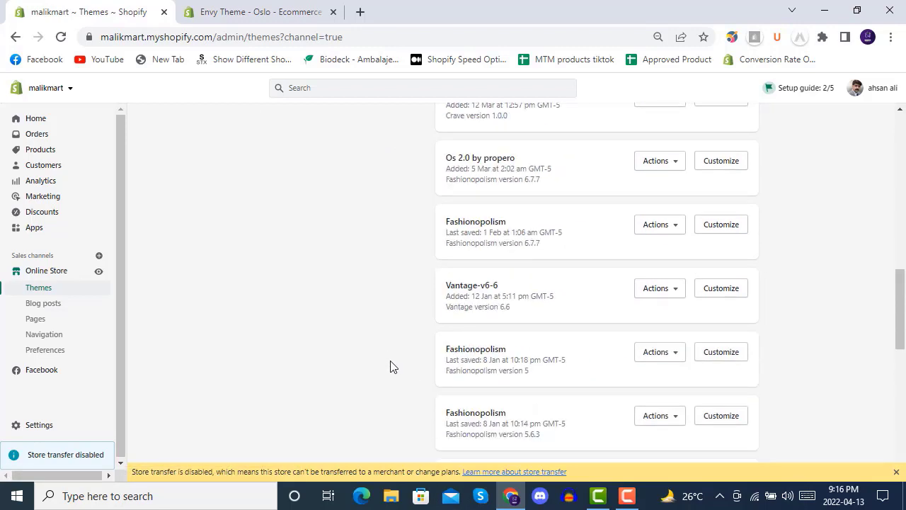
{"action": "scroll", "coordinate": [391, 366], "scroll_direction": "down", "scroll_amount": 7}
{"action": "scroll", "coordinate": [704, 418], "scroll_direction": "down", "scroll_amount": 1}
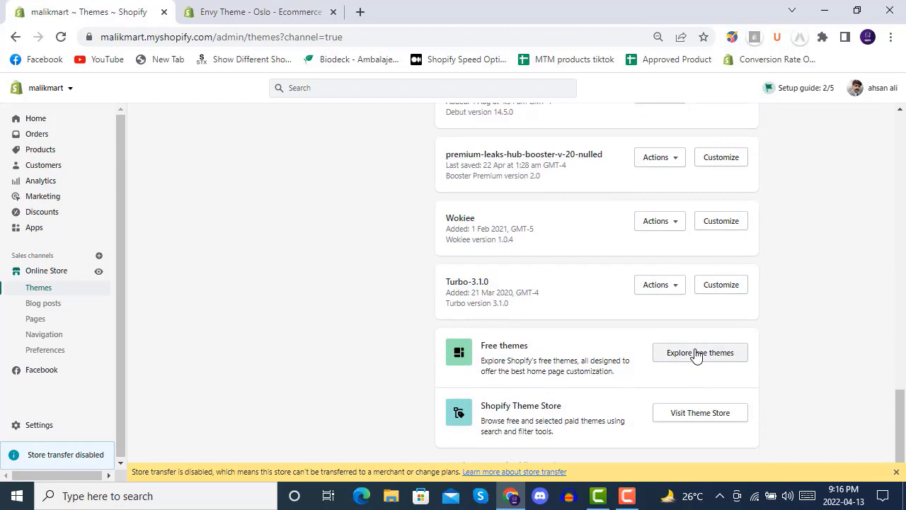
{"action": "left_click", "coordinate": [697, 355]}
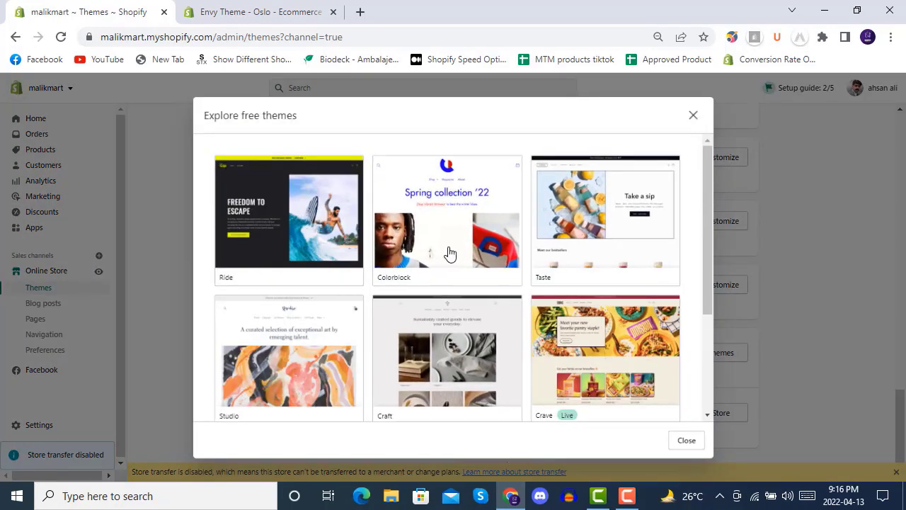
{"action": "scroll", "coordinate": [449, 253], "scroll_direction": "down", "scroll_amount": 3}
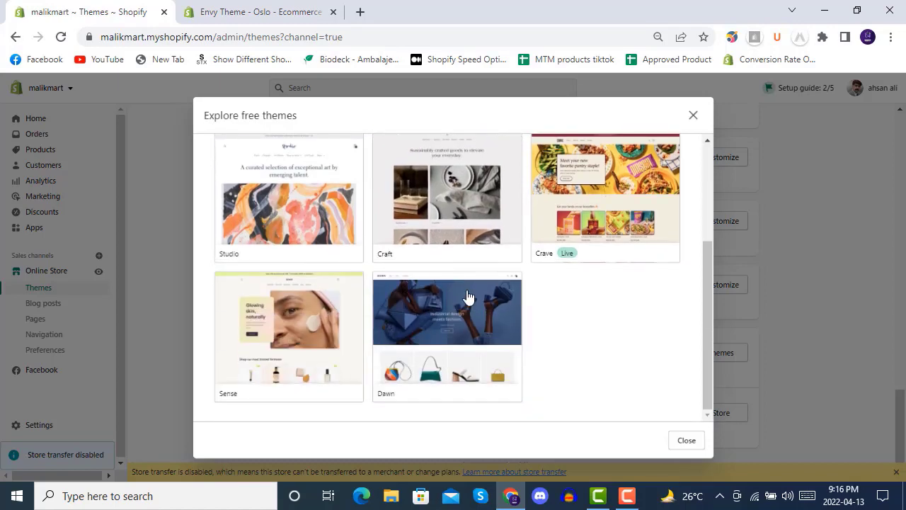
{"action": "scroll", "coordinate": [481, 311], "scroll_direction": "up", "scroll_amount": 3}
{"action": "left_click", "coordinate": [693, 116]}
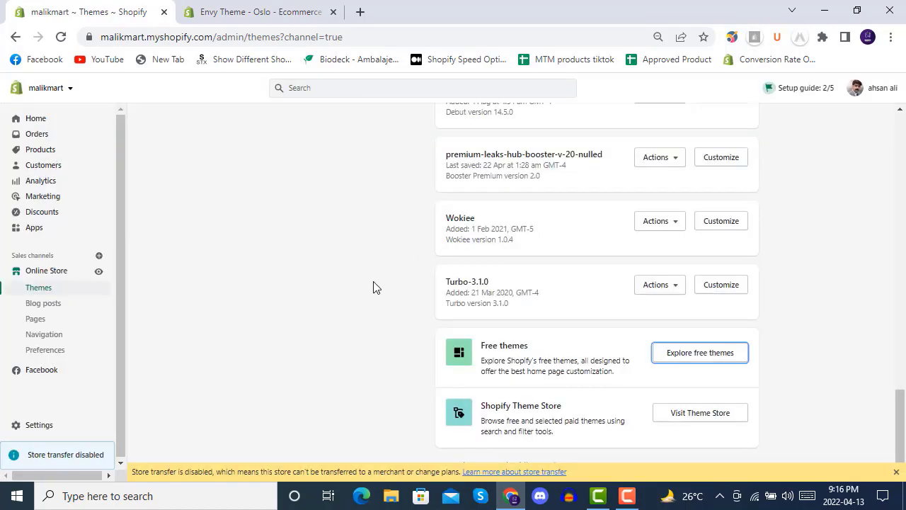
{"action": "scroll", "coordinate": [399, 312], "scroll_direction": "up", "scroll_amount": 10}
{"action": "scroll", "coordinate": [409, 314], "scroll_direction": "up", "scroll_amount": 2}
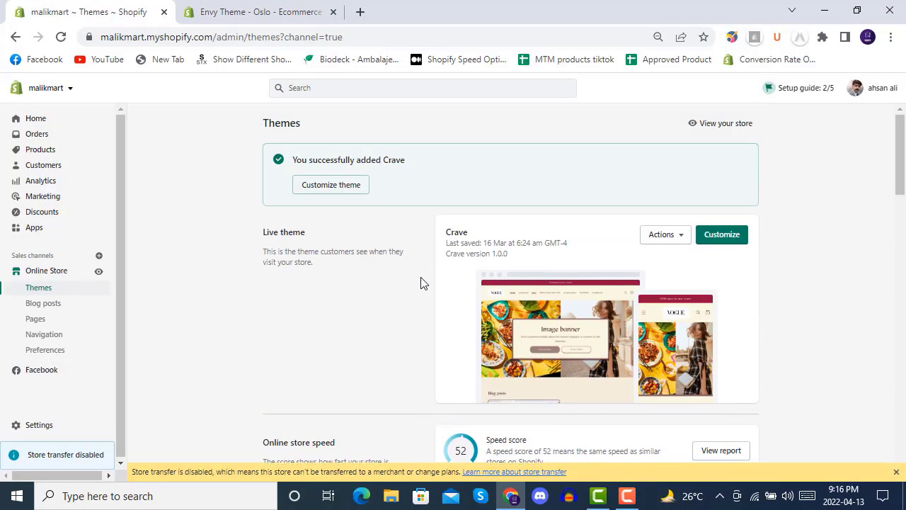